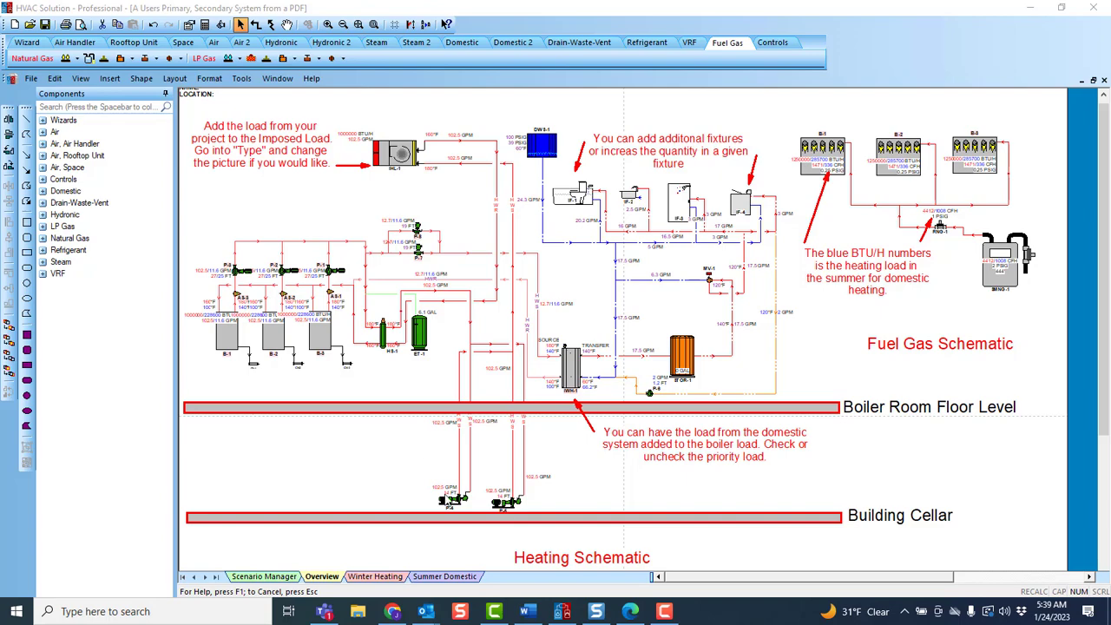
View the reference PDF of the primary-secondary system and return to the HVAC Solution drawing
left_click(637, 616)
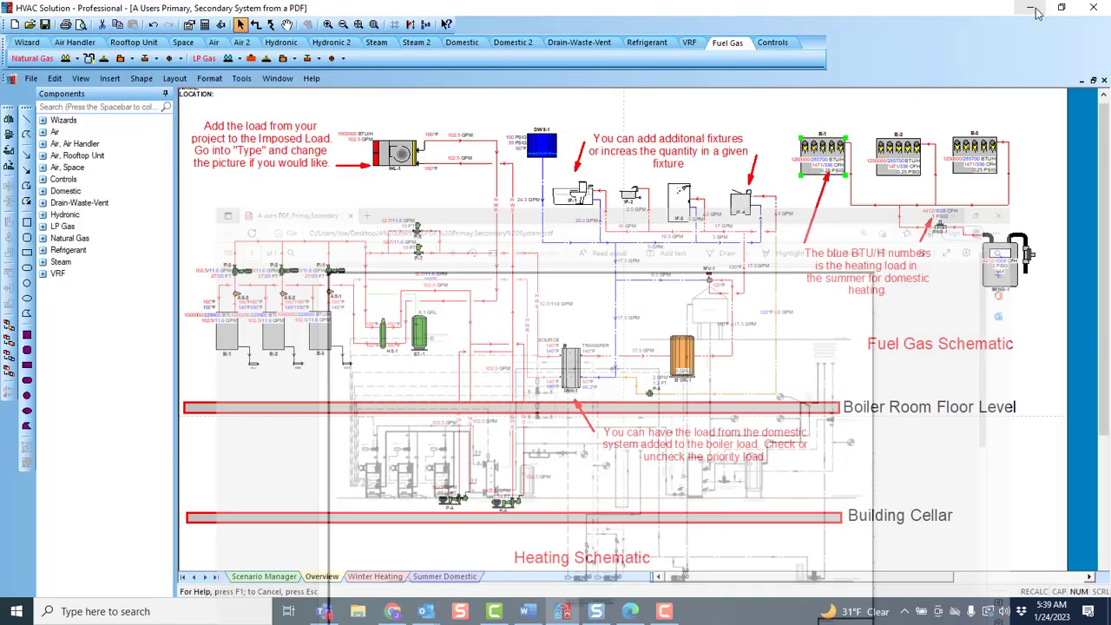
left_click(1030, 10)
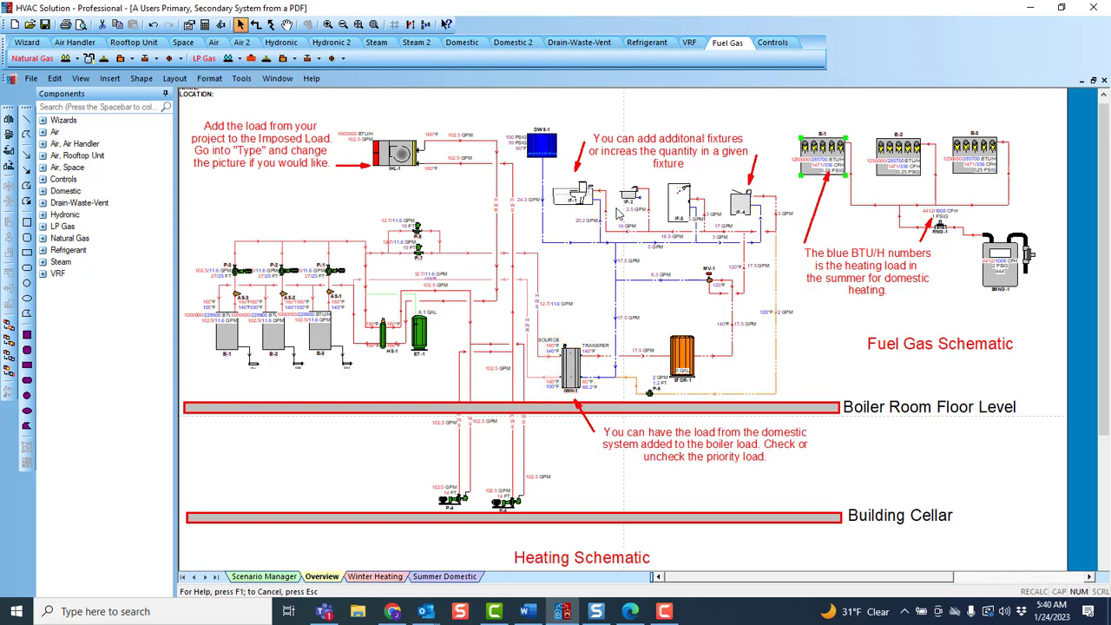
Change the type of imposed load IHL-1 to "Building, Hospital"
left_click(402, 164)
double_click(402, 163)
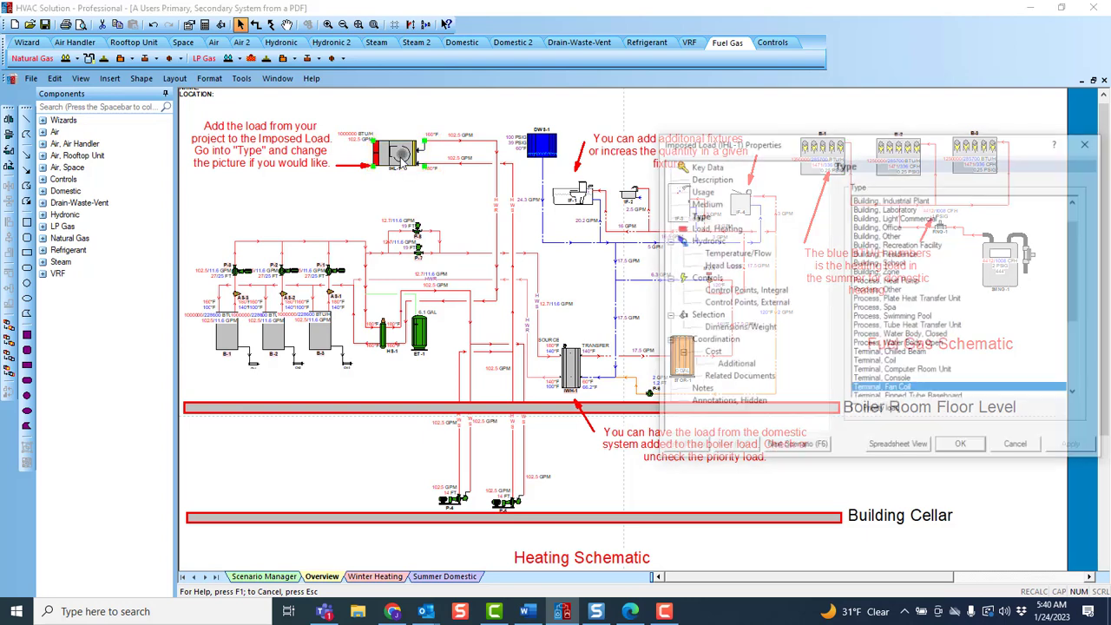
scroll(885, 285, "up", 1)
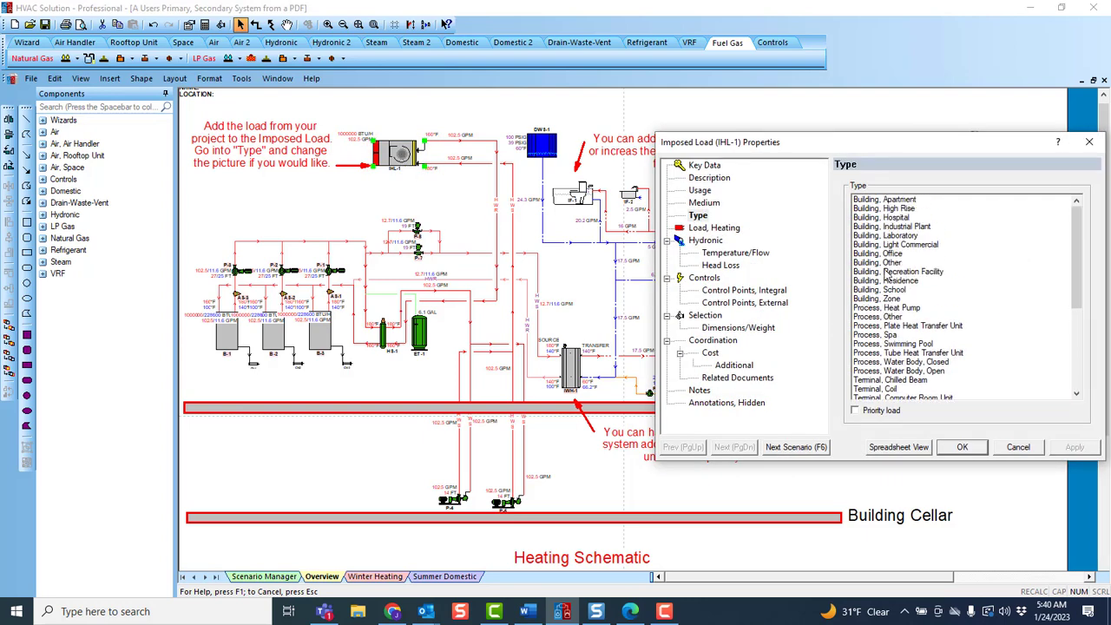
left_click(908, 218)
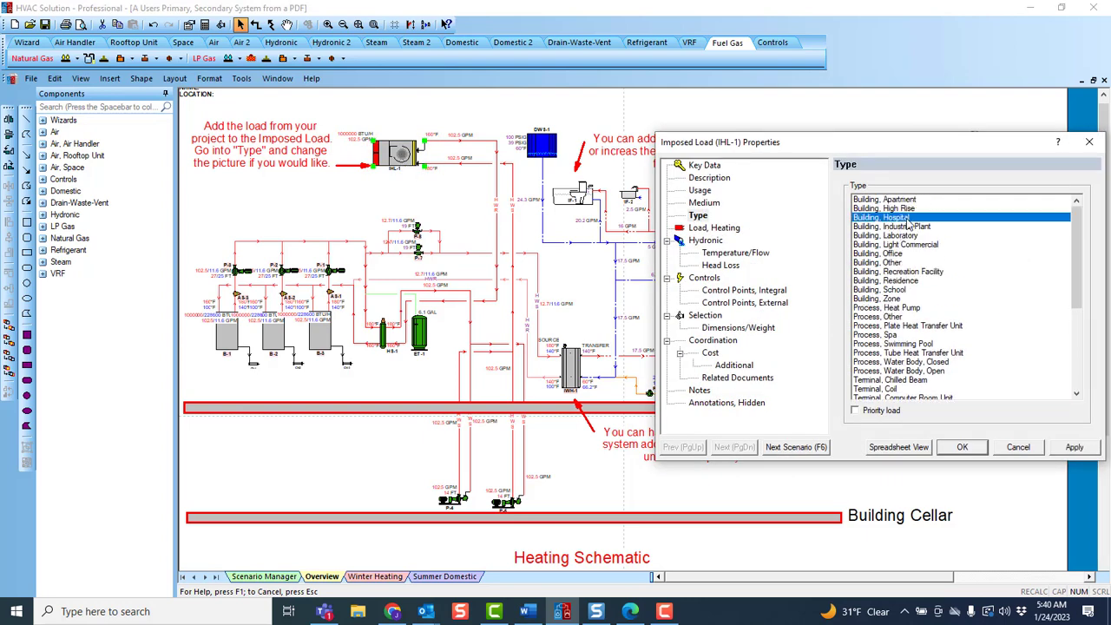
left_click(964, 448)
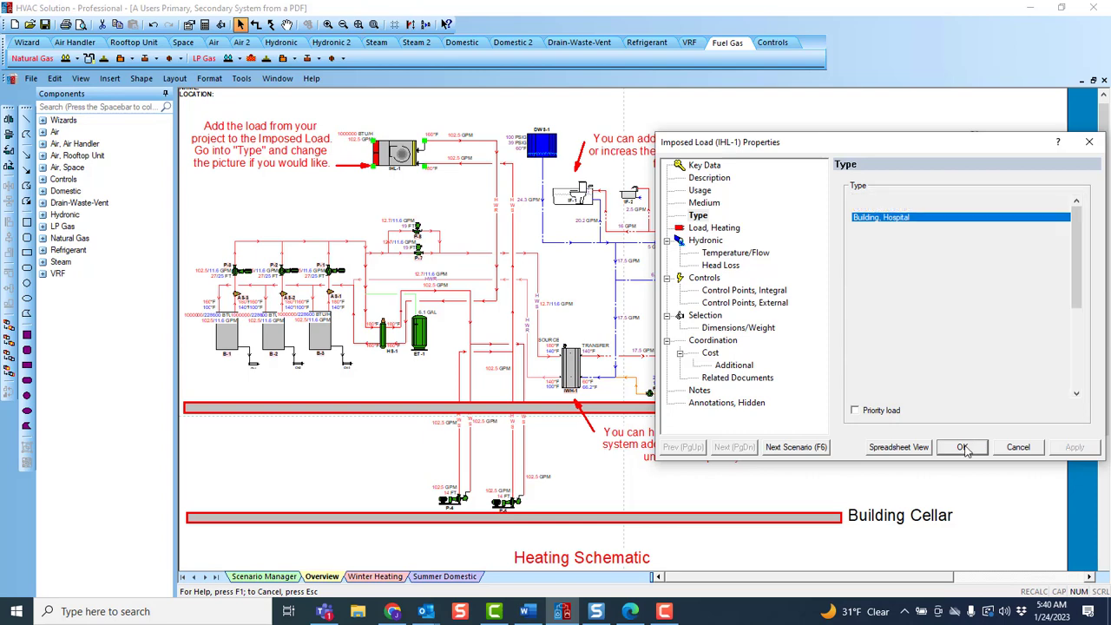
left_click(963, 448)
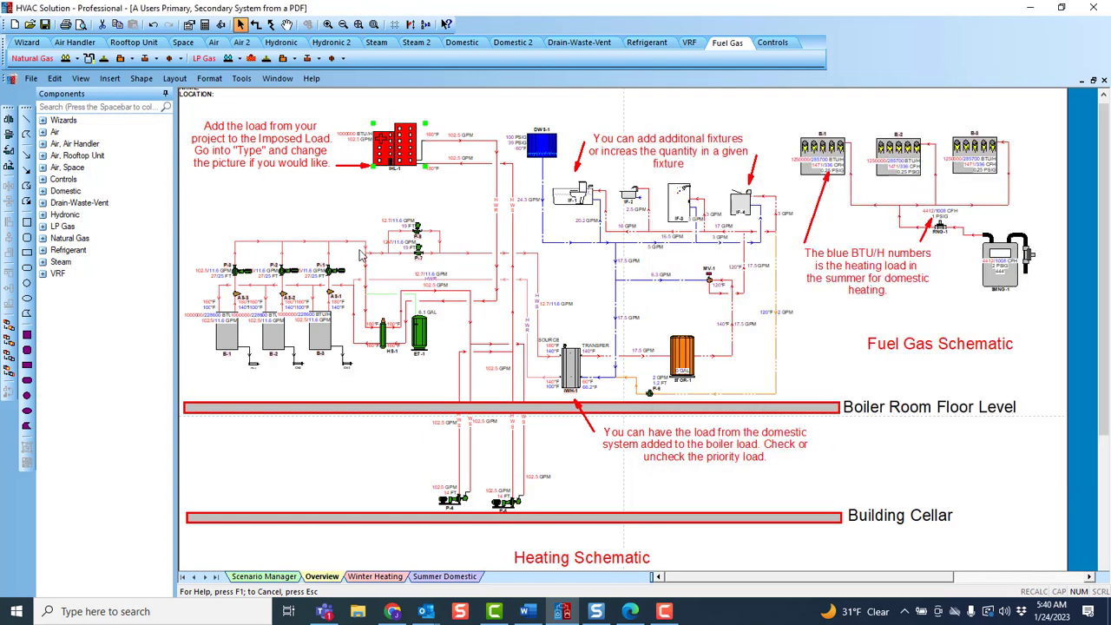
Review the key data of imposed load IHL-1 for the Winter Heating scenario
double_click(406, 150)
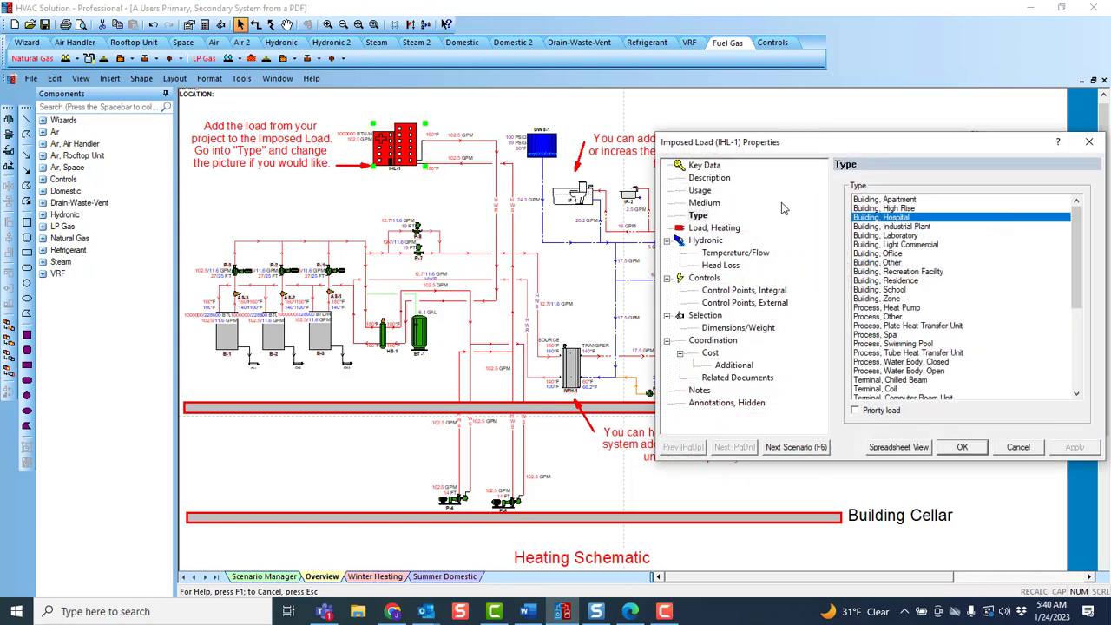
left_click(705, 165)
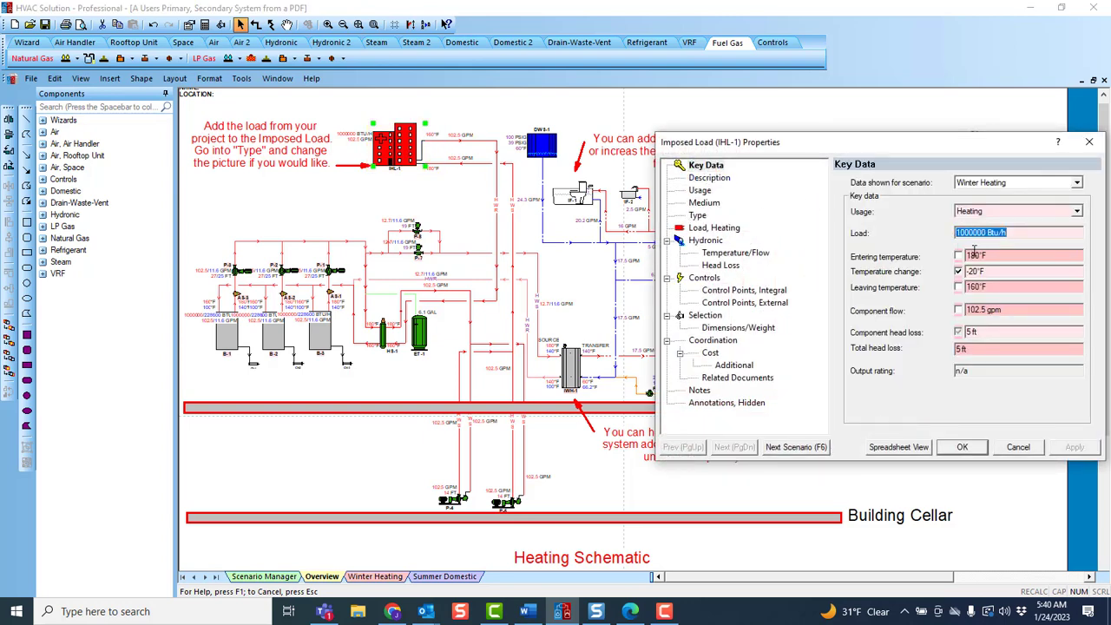
left_click(961, 447)
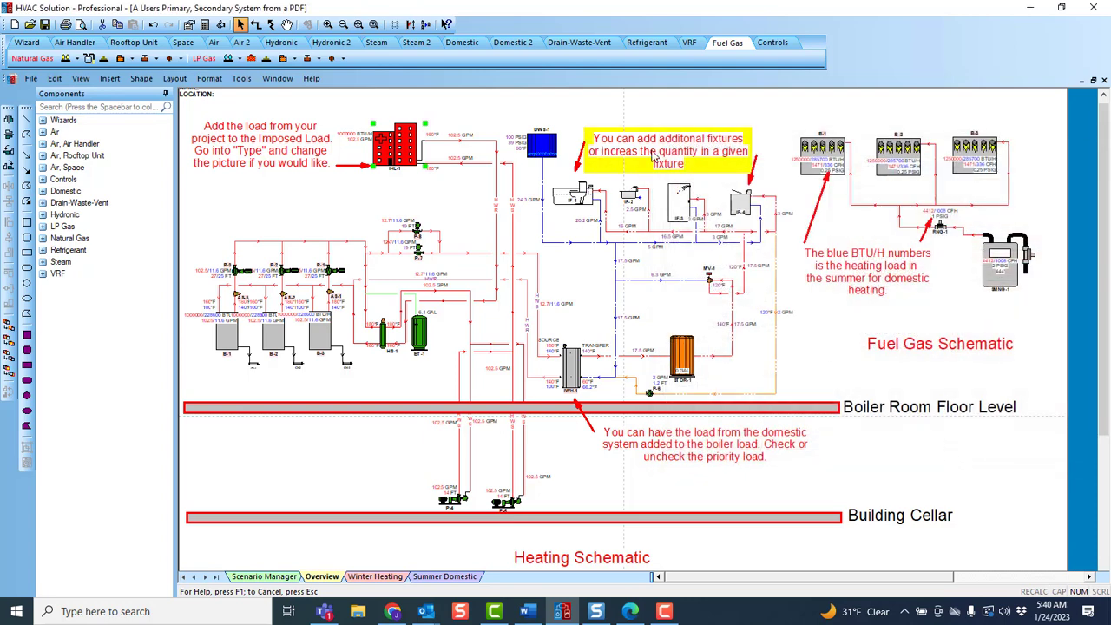
Review the fixture list and quantities of imposed fixtures IF-1
double_click(591, 199)
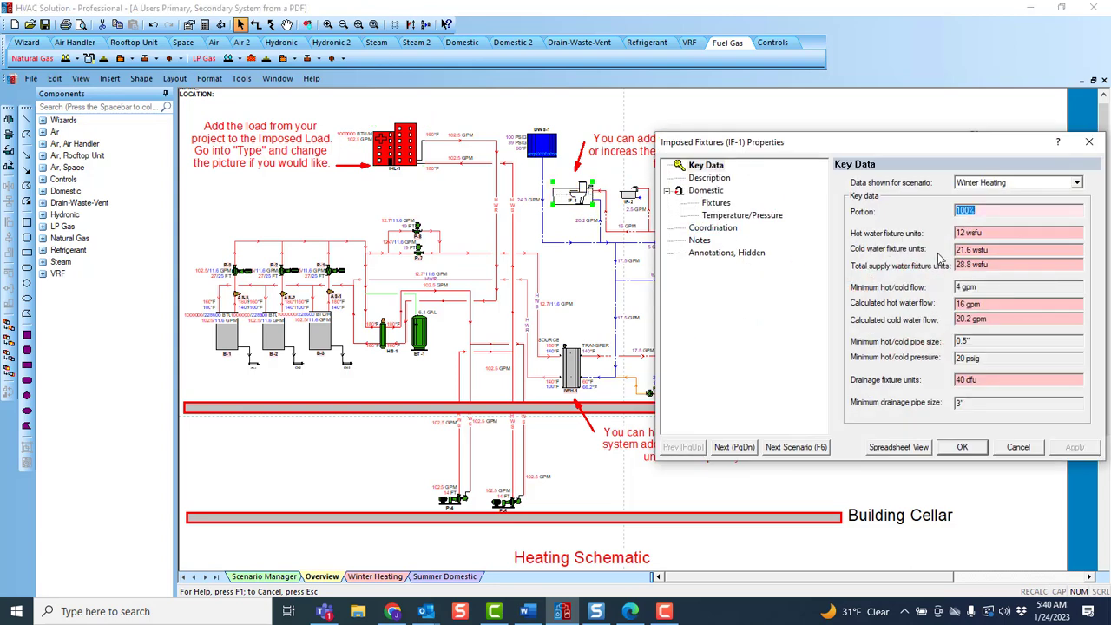
left_click(725, 203)
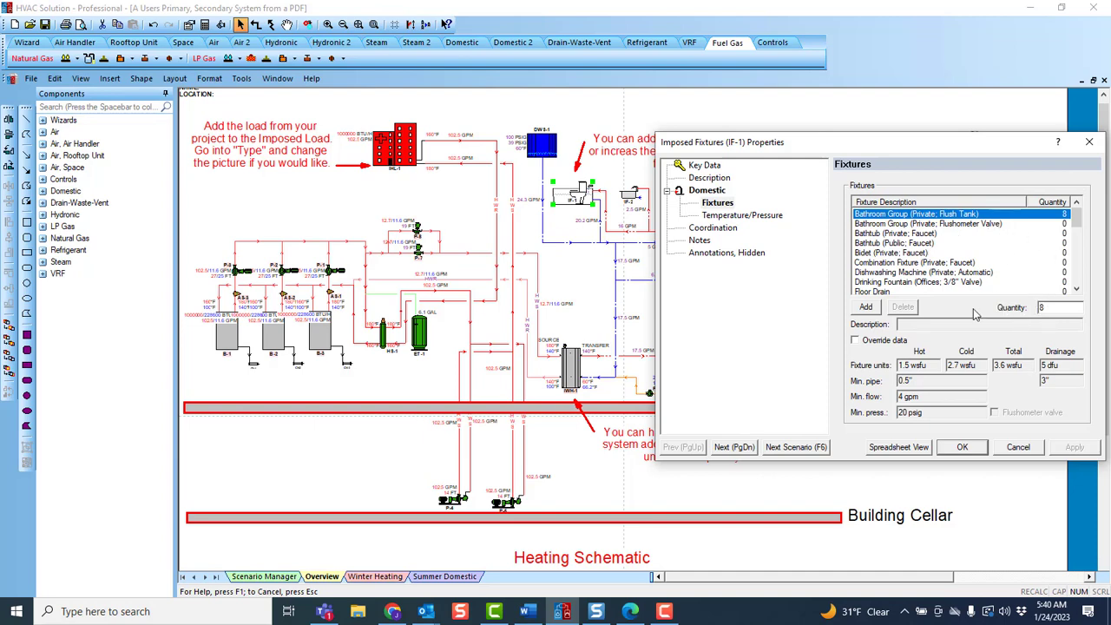
left_click(960, 448)
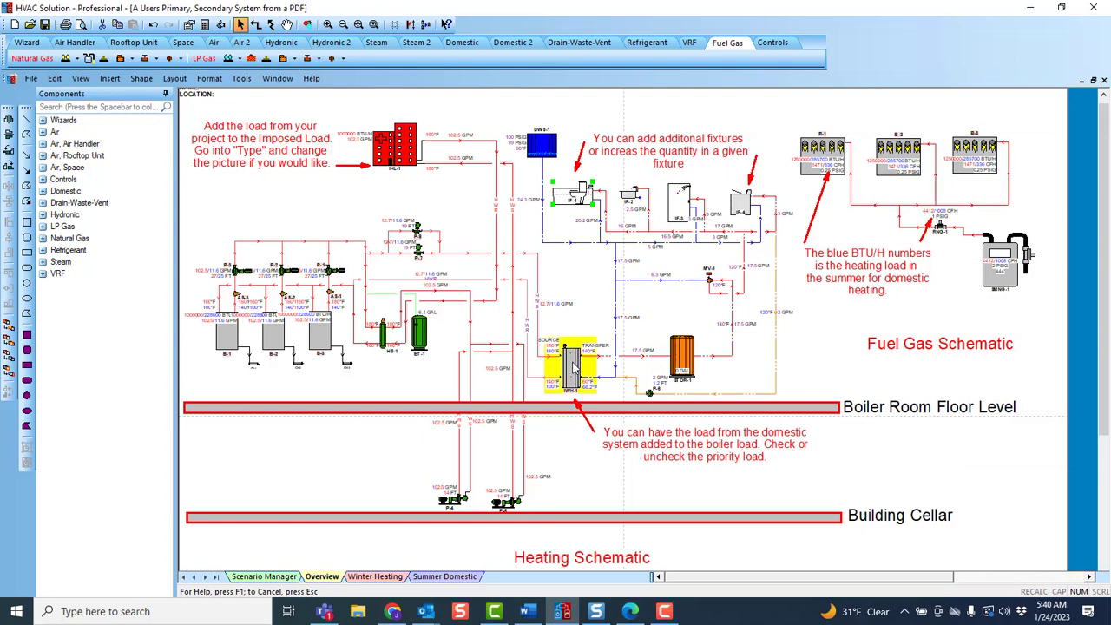
Check the transfer key data and load summary of indirect water heater IWH-1
double_click(573, 369)
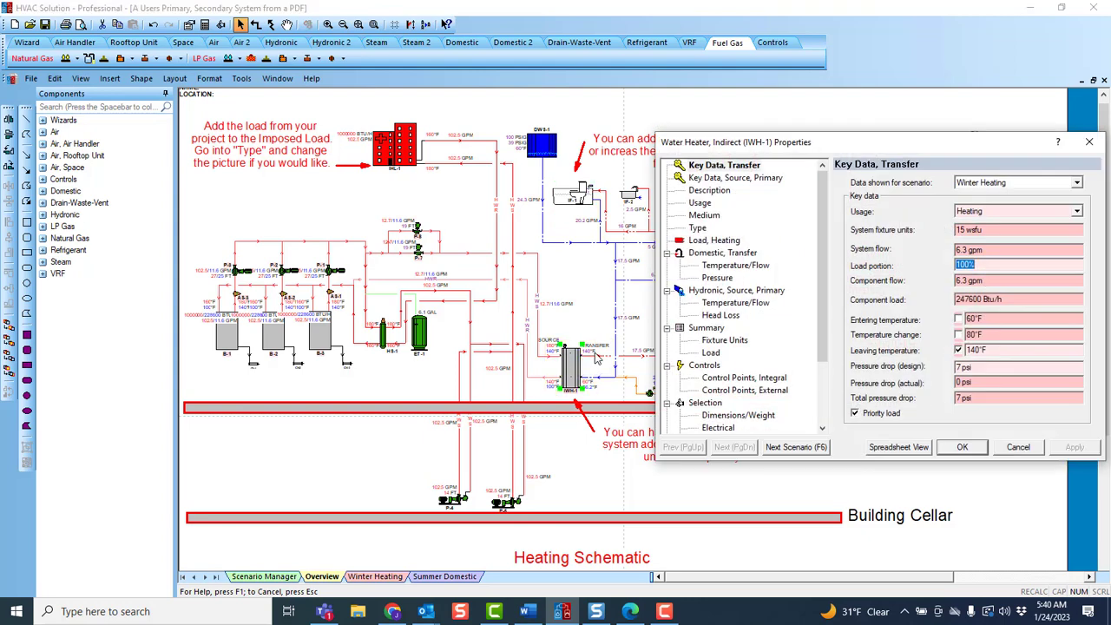
left_click(710, 353)
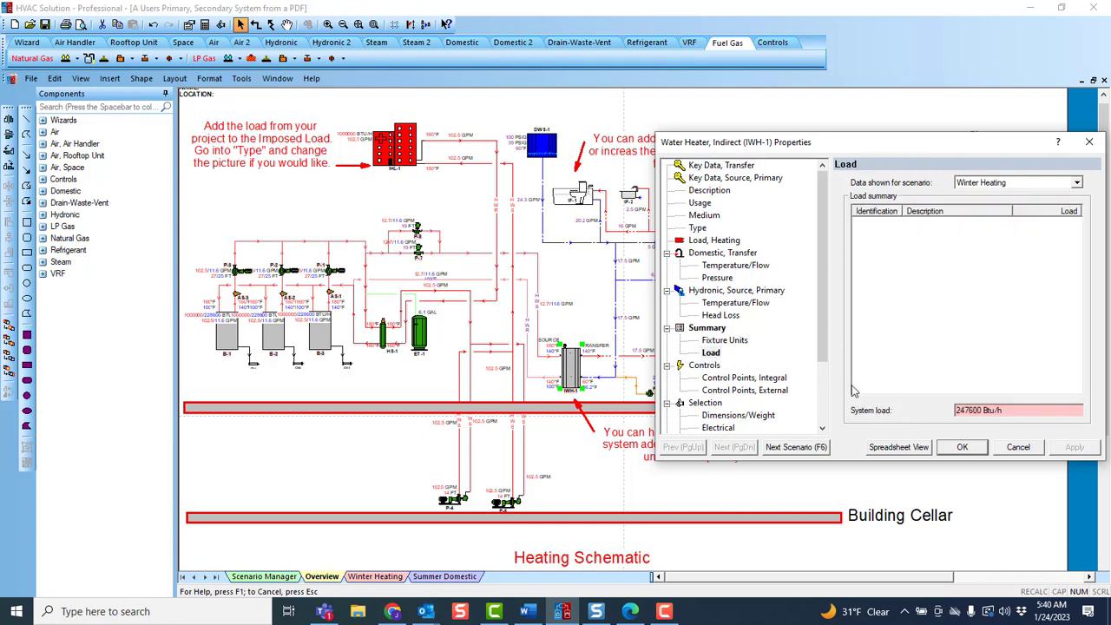
left_click(964, 447)
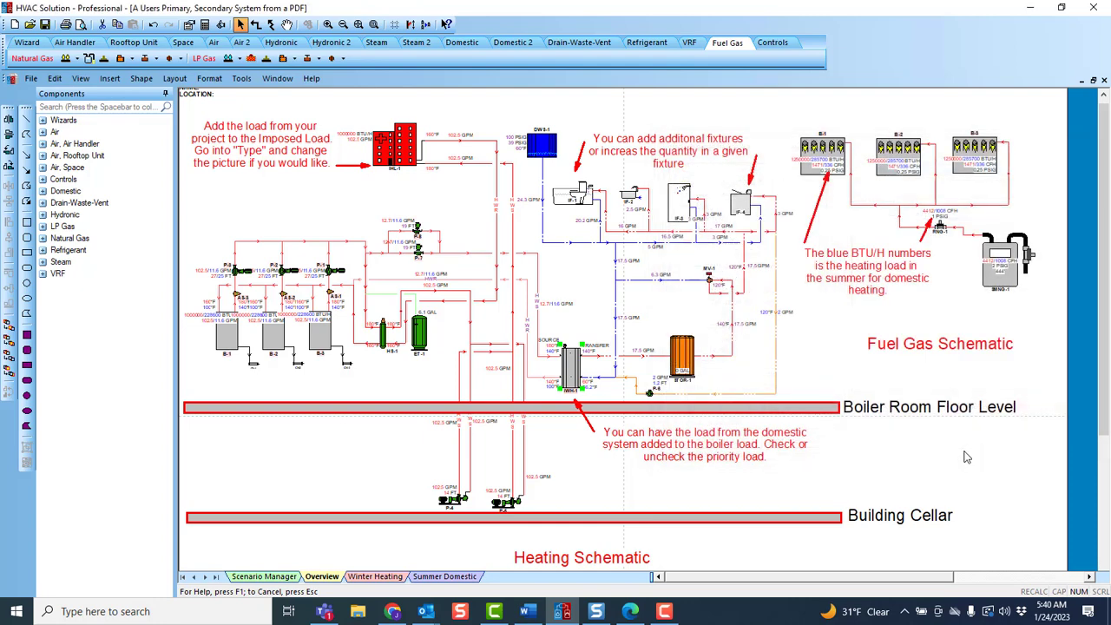
Examine the boilers, pumps P-7 and P-8, and the piping to the indirect water heater in the Overview schematic
scroll(531, 261, "up", 1)
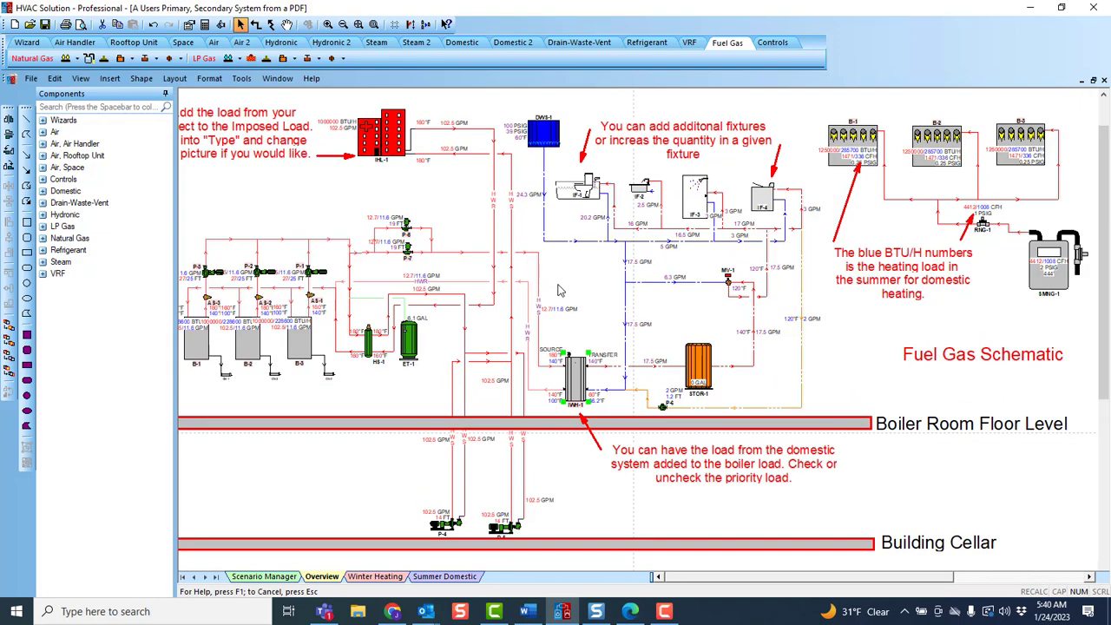
scroll(560, 291, "up", 2)
left_click_drag(583, 326, 616, 347)
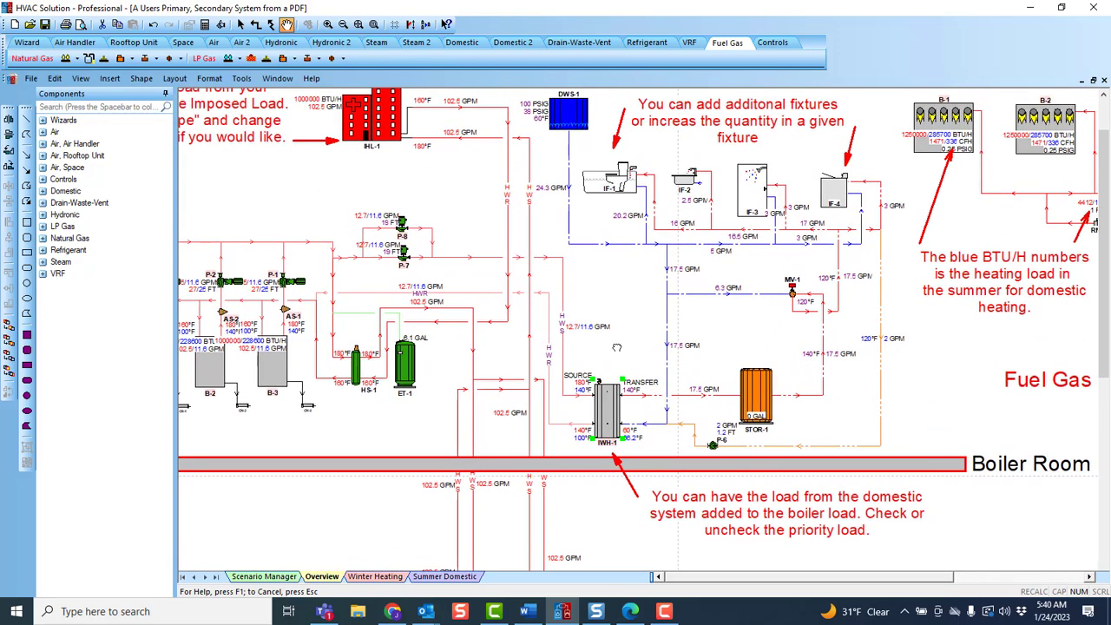
left_click_drag(375, 237, 497, 253)
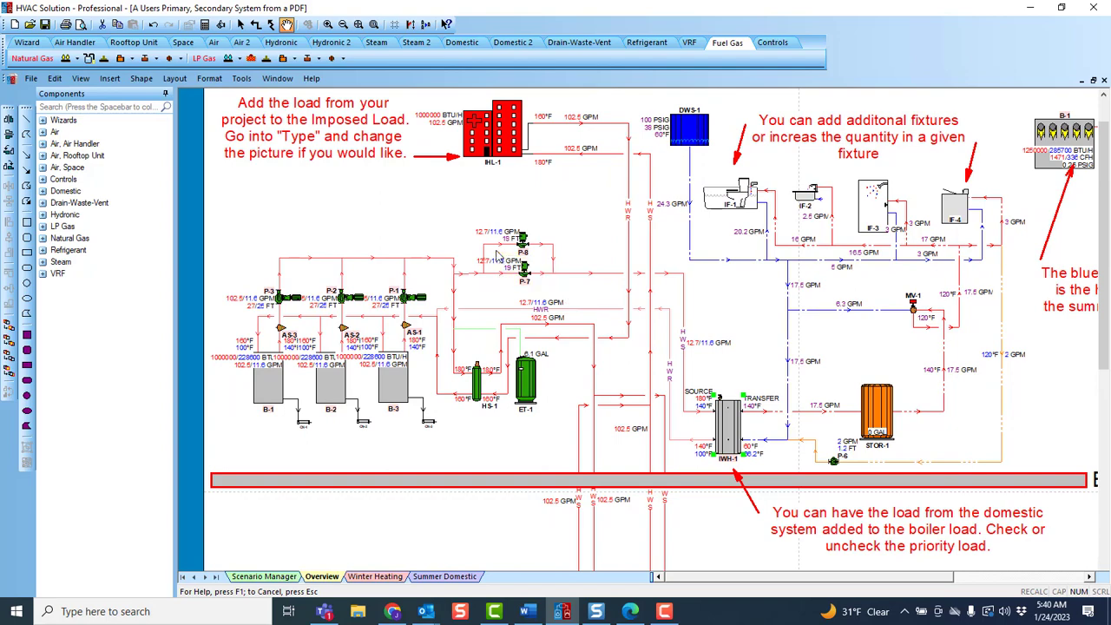
key("Escape")
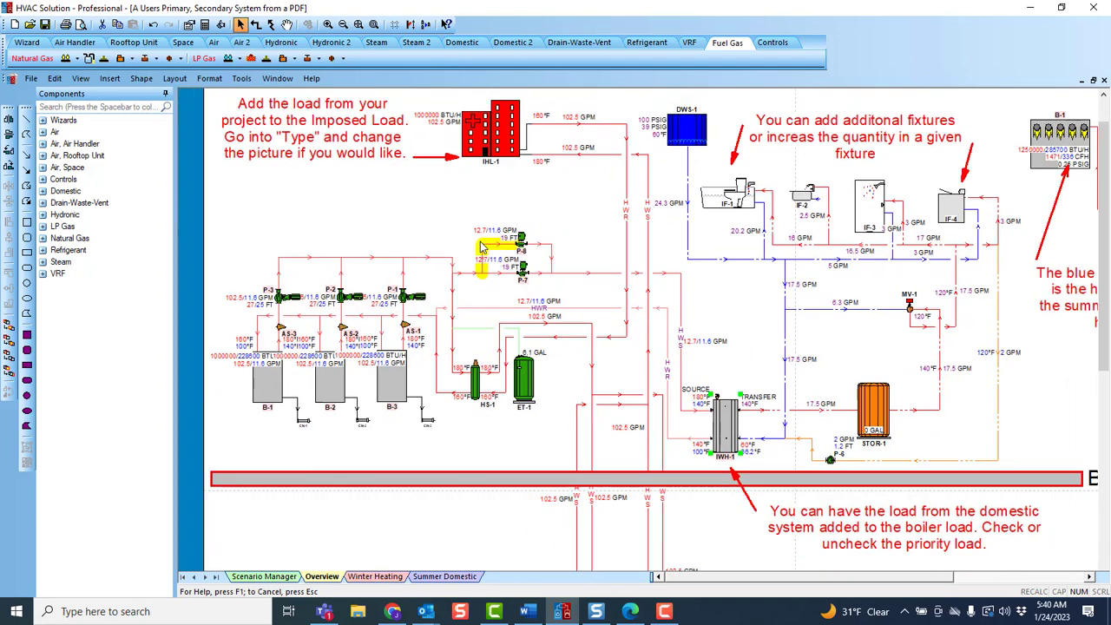
scroll(477, 260, "up", 2)
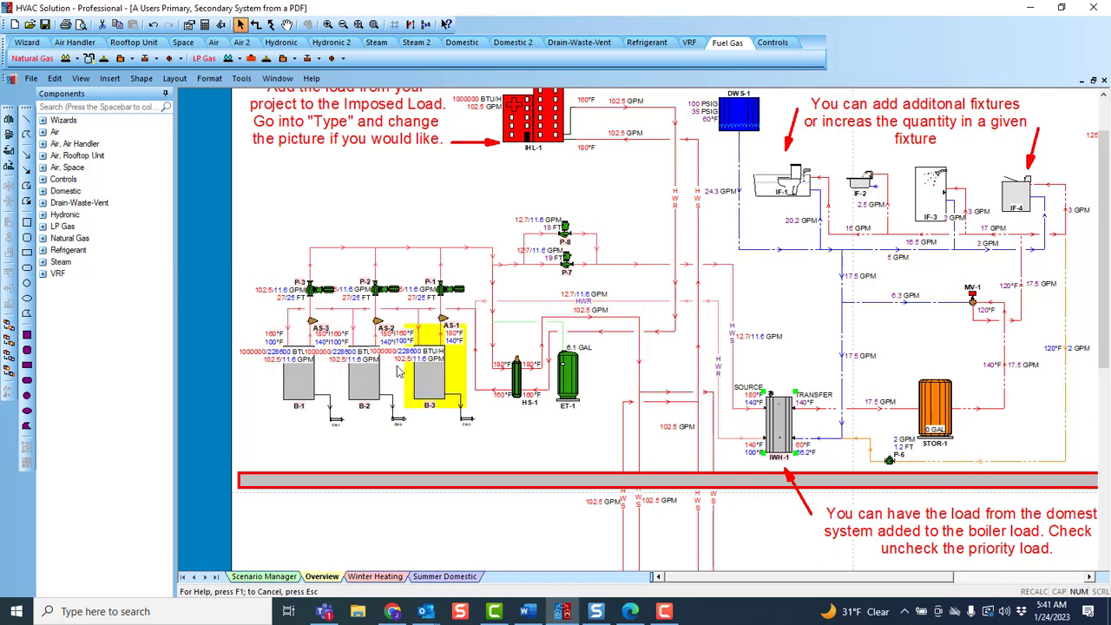
Toggle the Priority load option off and back on in the transfer key data of indirect water heater IWH-1
scroll(398, 369, "down", 4)
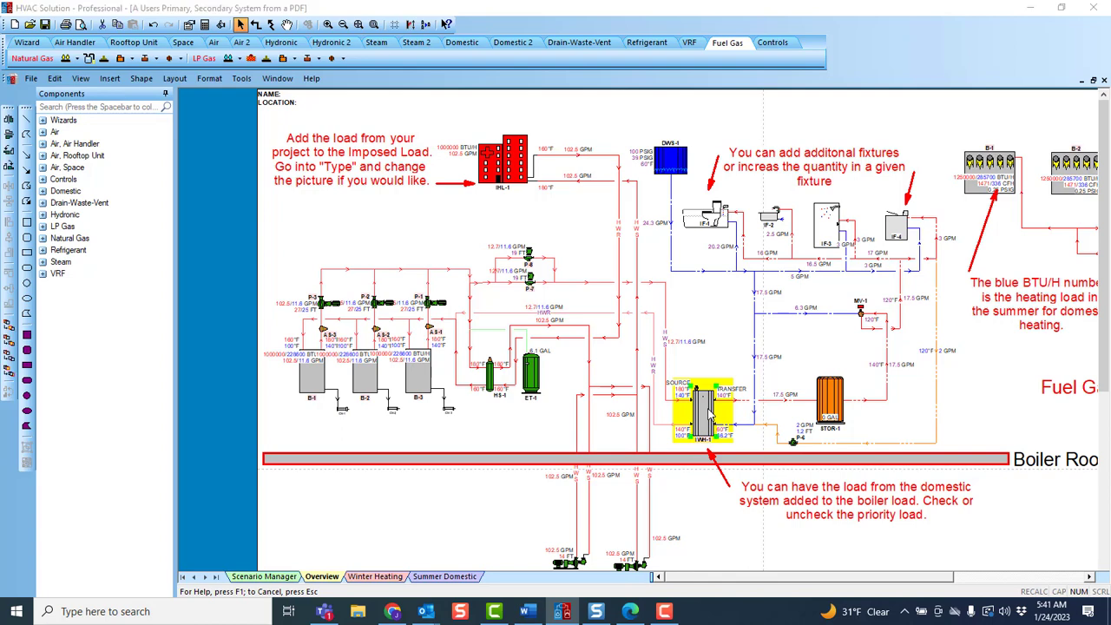
double_click(710, 415)
scroll(721, 287, "up", 2)
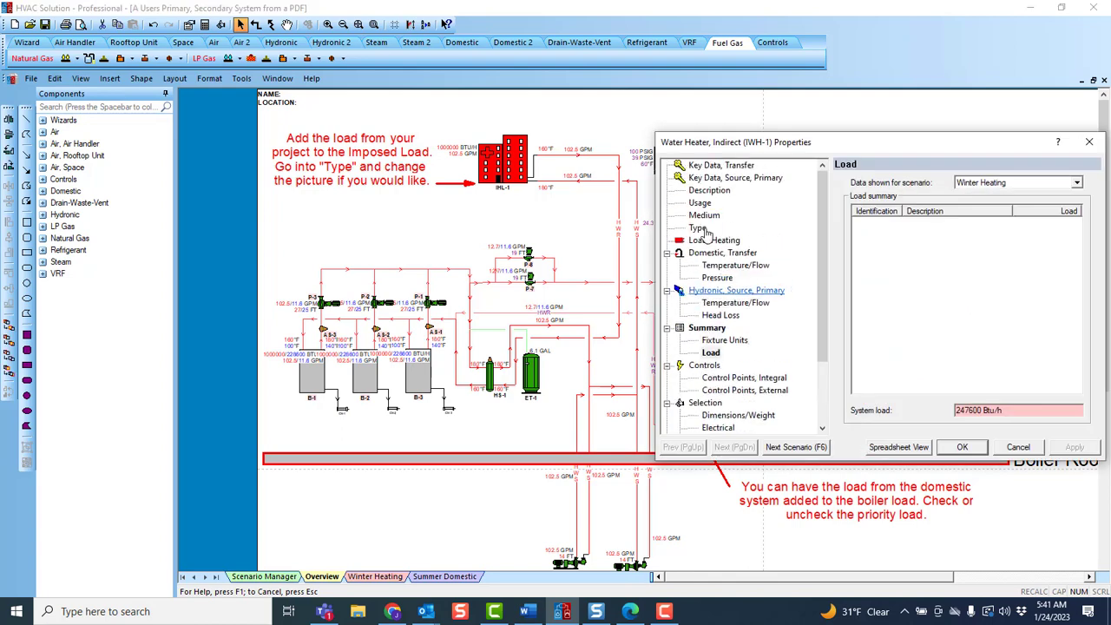
left_click(722, 167)
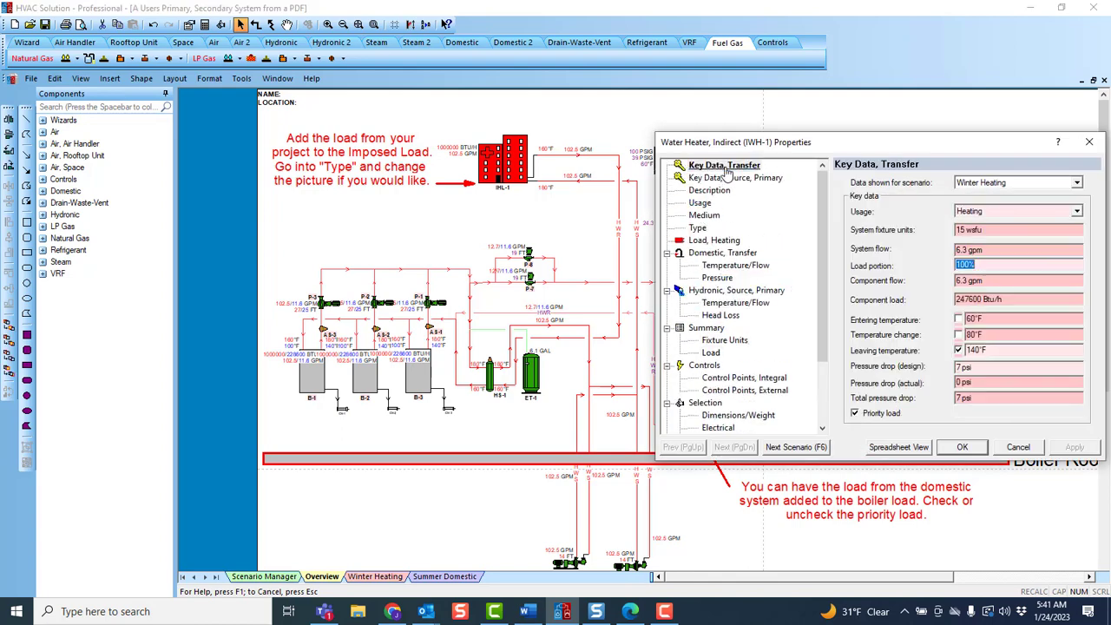
left_click(855, 414)
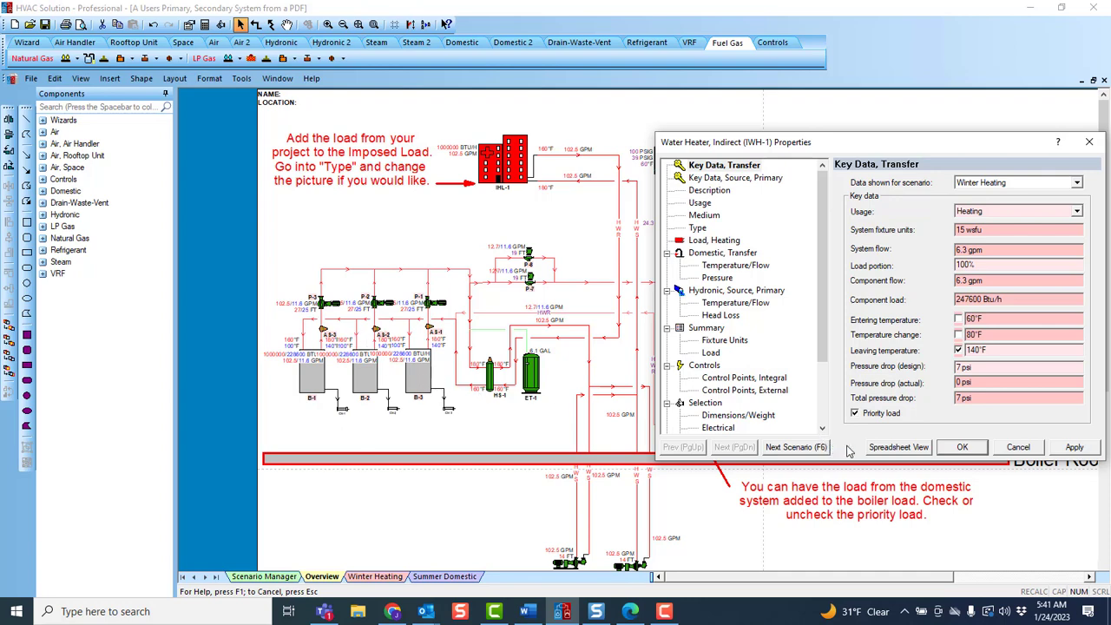
left_click(962, 447)
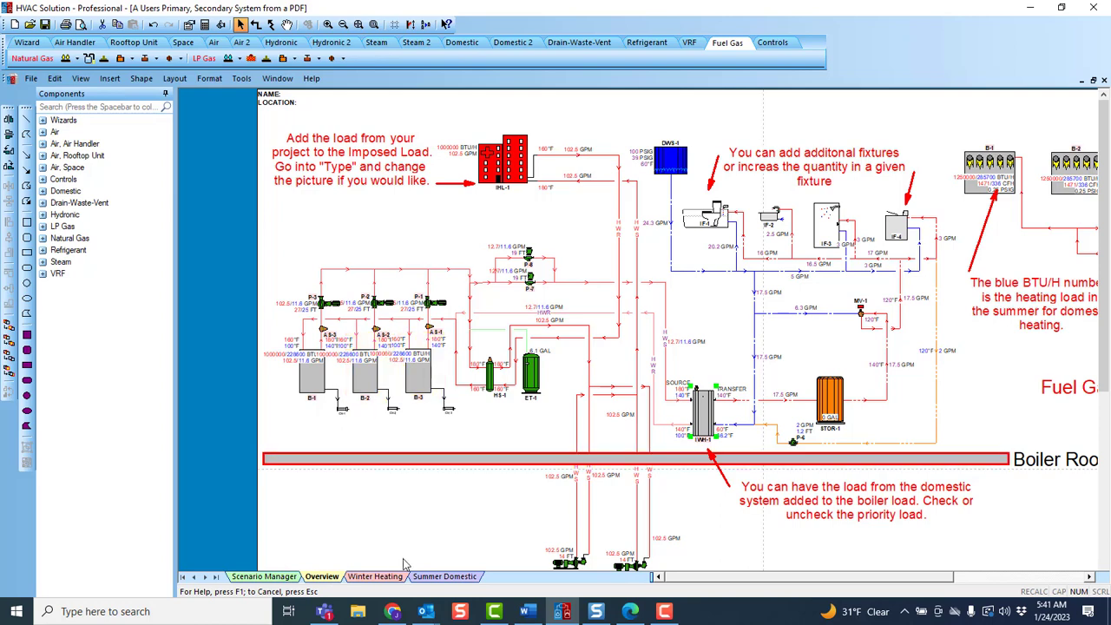
Display the Winter Heating scenario and examine the boiler fuel gas loads and the indirect water heater
left_click(366, 578)
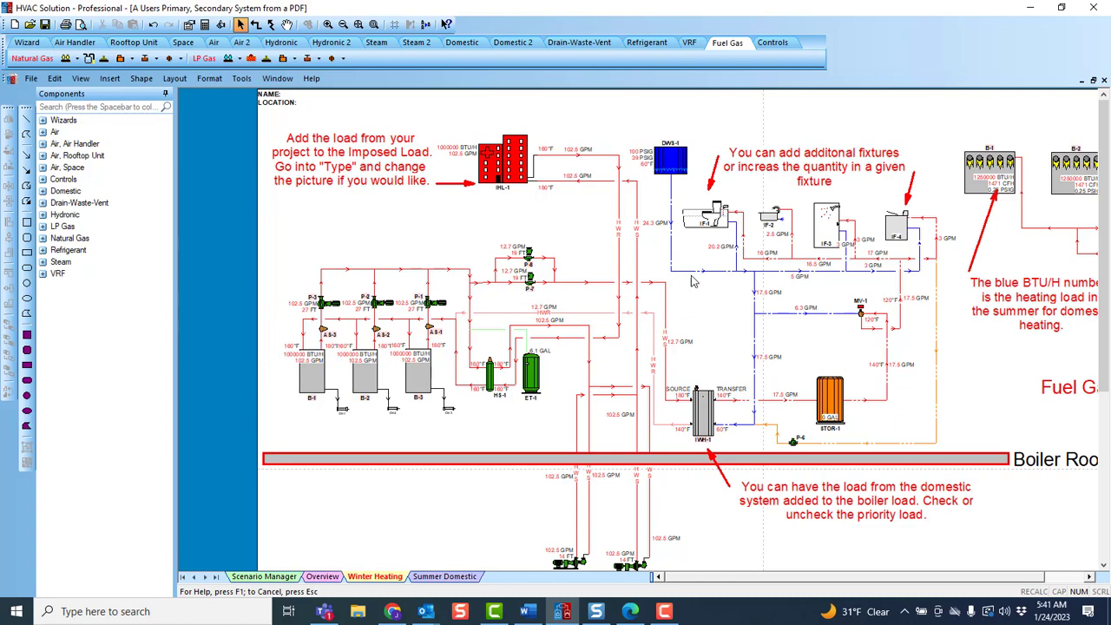
left_click_drag(955, 221, 845, 225)
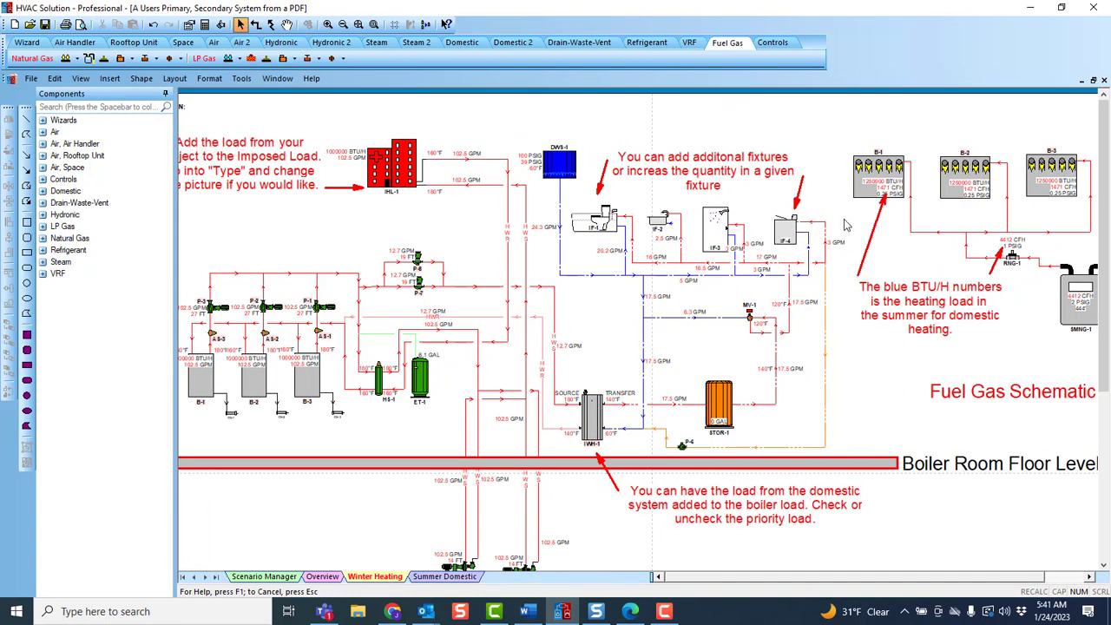
scroll(868, 216, "up", 2)
scroll(864, 212, "up", 2)
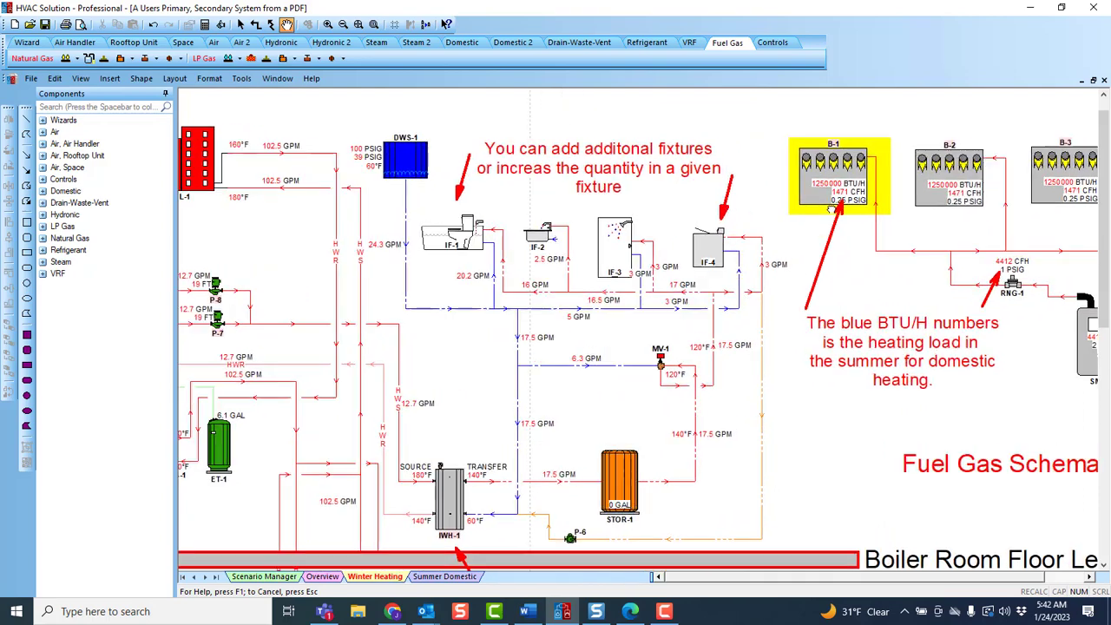
left_click_drag(898, 213, 877, 189)
scroll(781, 225, "up", 1)
scroll(868, 193, "up", 1)
scroll(794, 219, "down", 2)
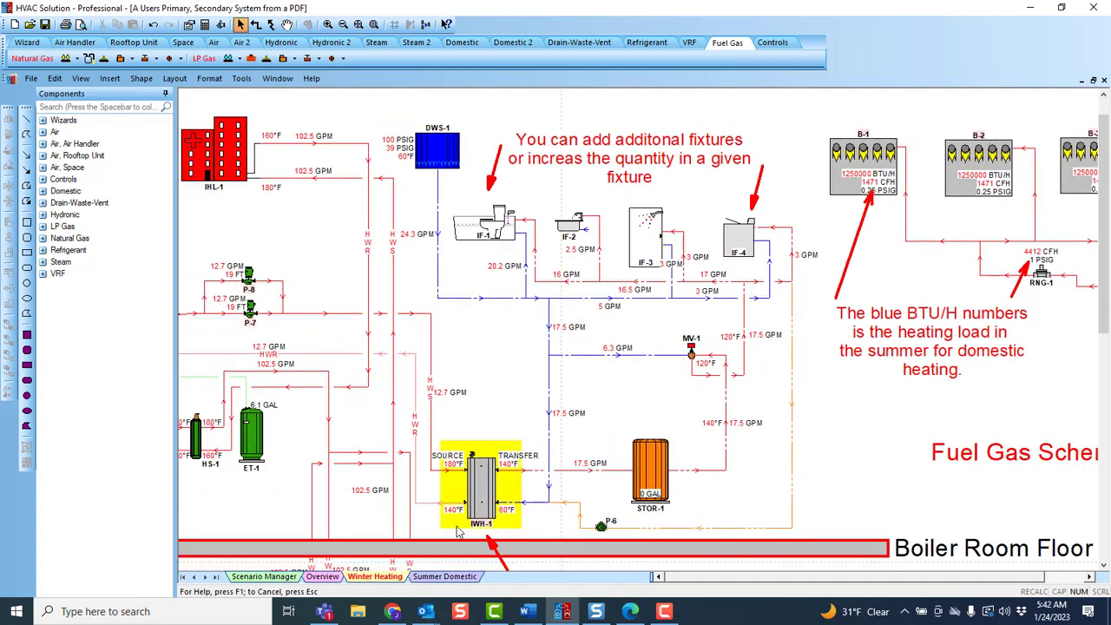
Display the Summer Domestic scenario and examine the boiler piping, water heater circuit and fuel gas loads
left_click(448, 577)
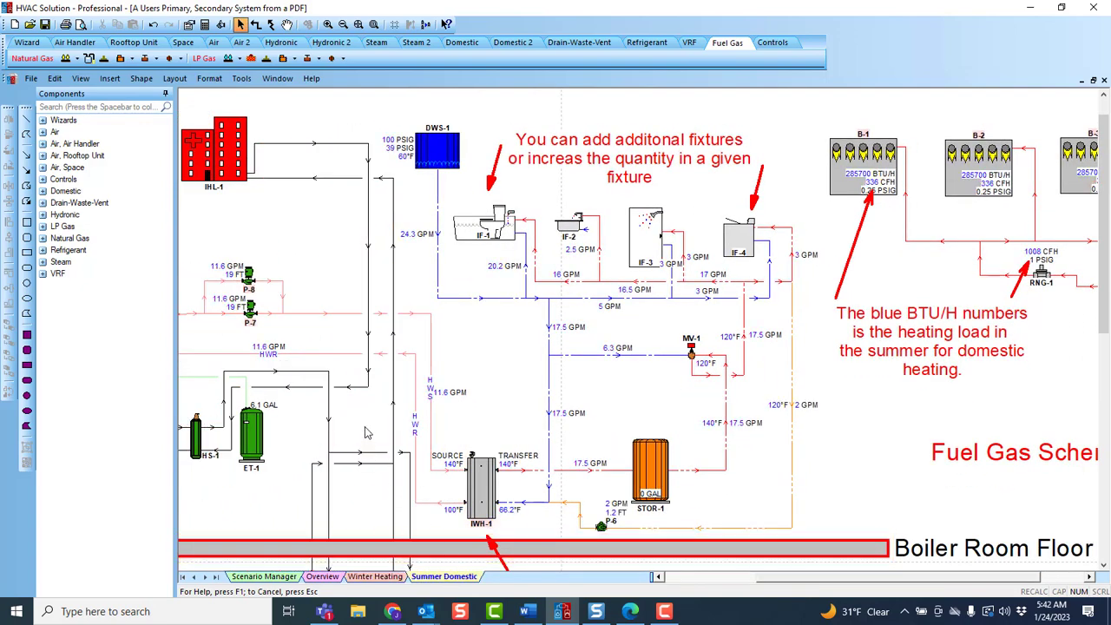
left_click_drag(425, 398, 630, 366)
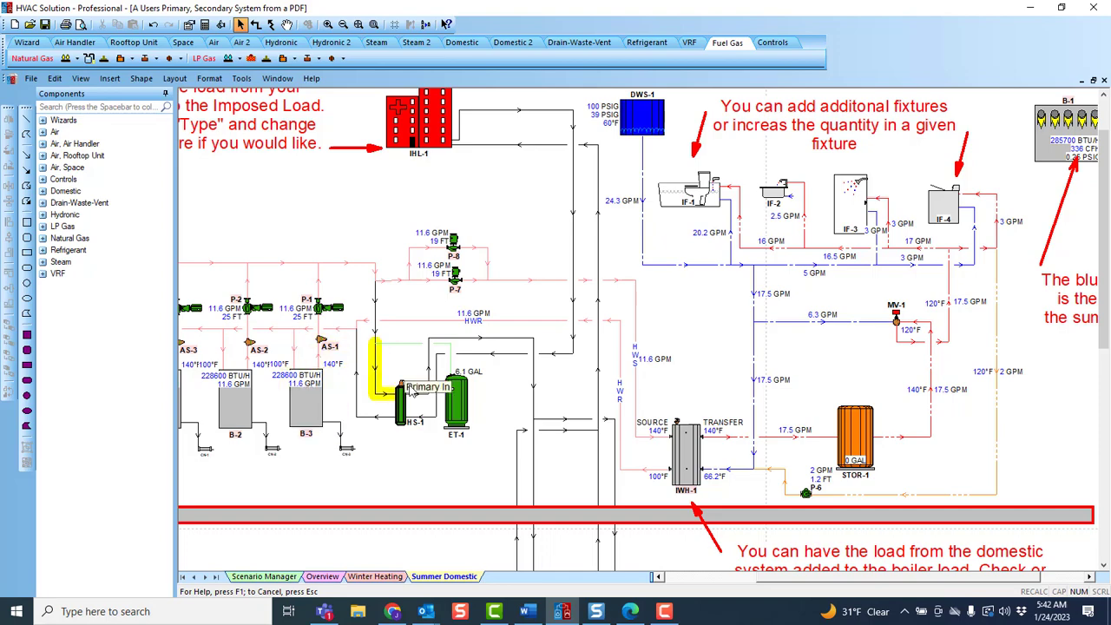
scroll(441, 300, "down", 2)
left_click_drag(446, 304, 287, 324)
left_click_drag(895, 246, 828, 257)
key("Escape")
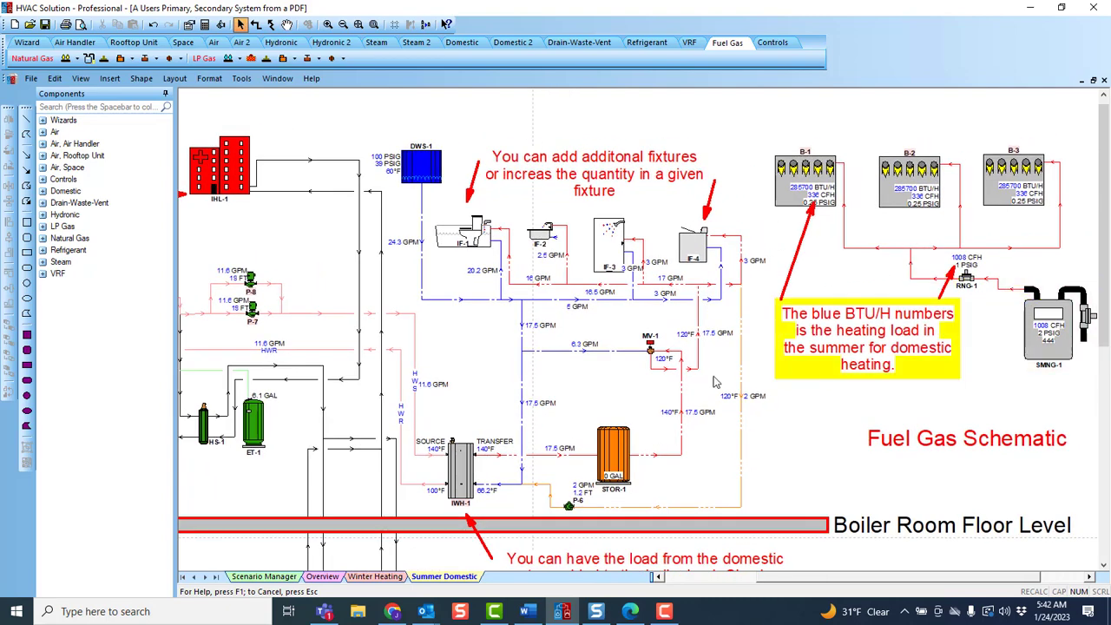
Review the major component, minor component and piping head losses of boiler pump P-1 for the Summer Domestic scenario
mouse_move(625, 378)
left_mouse_down()
mouse_move(710, 349)
mouse_move(631, 329)
mouse_move(642, 316)
left_mouse_up()
key("Escape")
scroll(670, 347, "down", 2)
scroll(654, 324, "down", 1)
scroll(641, 316, "down", 1)
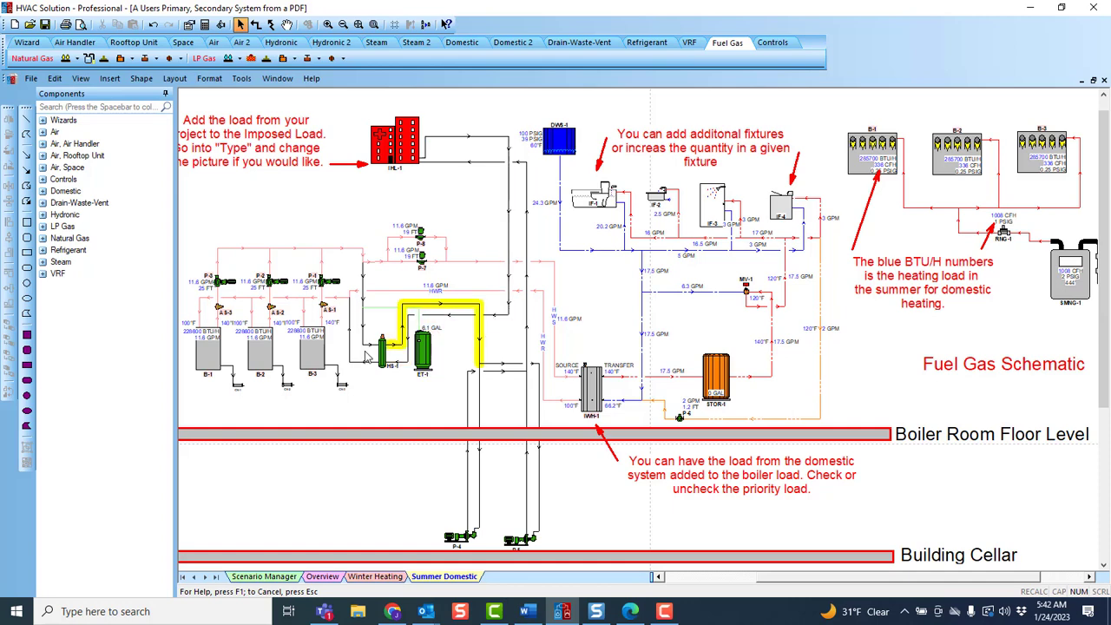
double_click(336, 289)
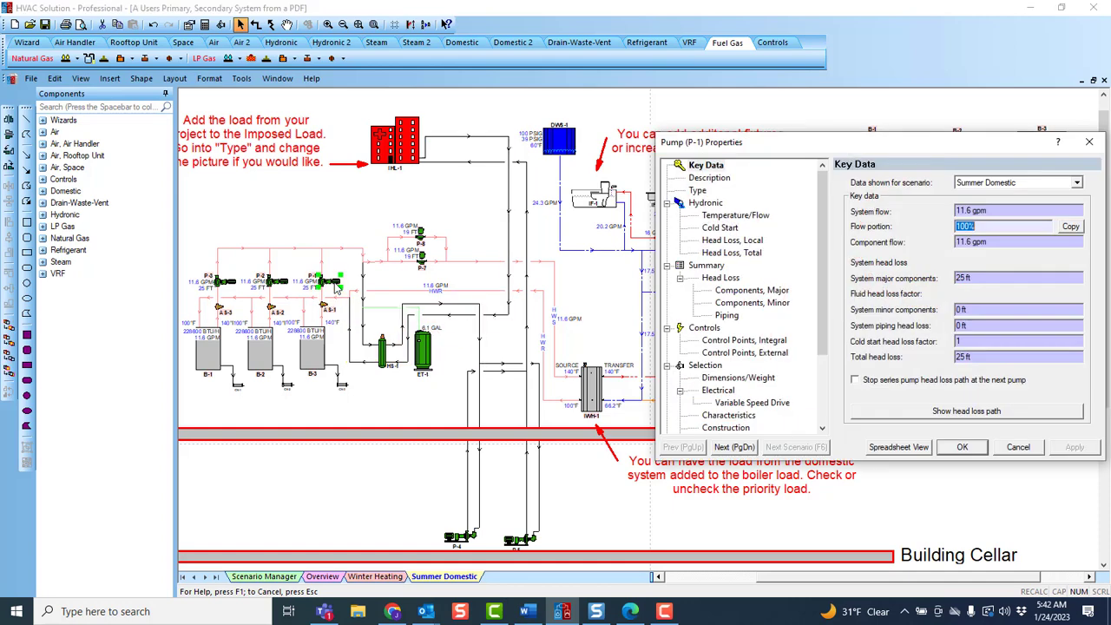
left_click(752, 291)
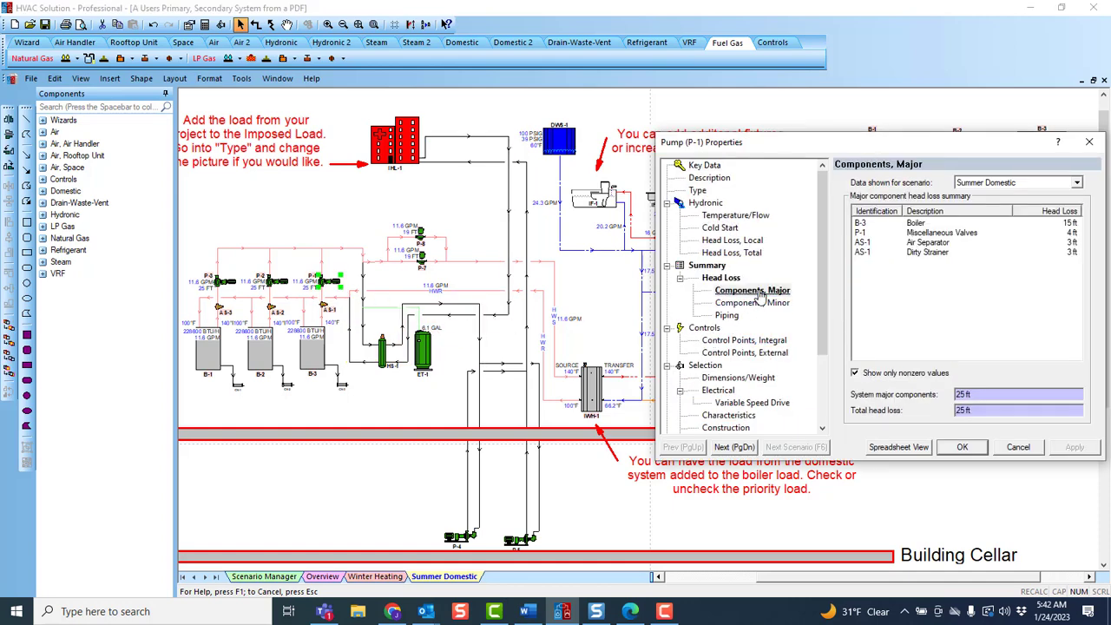
left_click(755, 303)
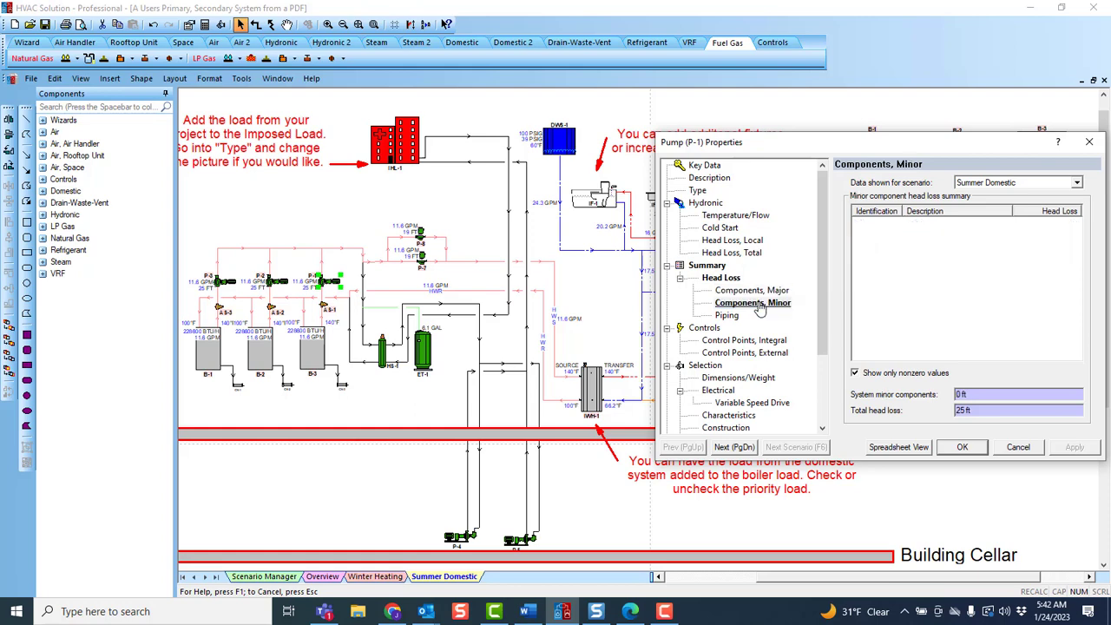
left_click(727, 316)
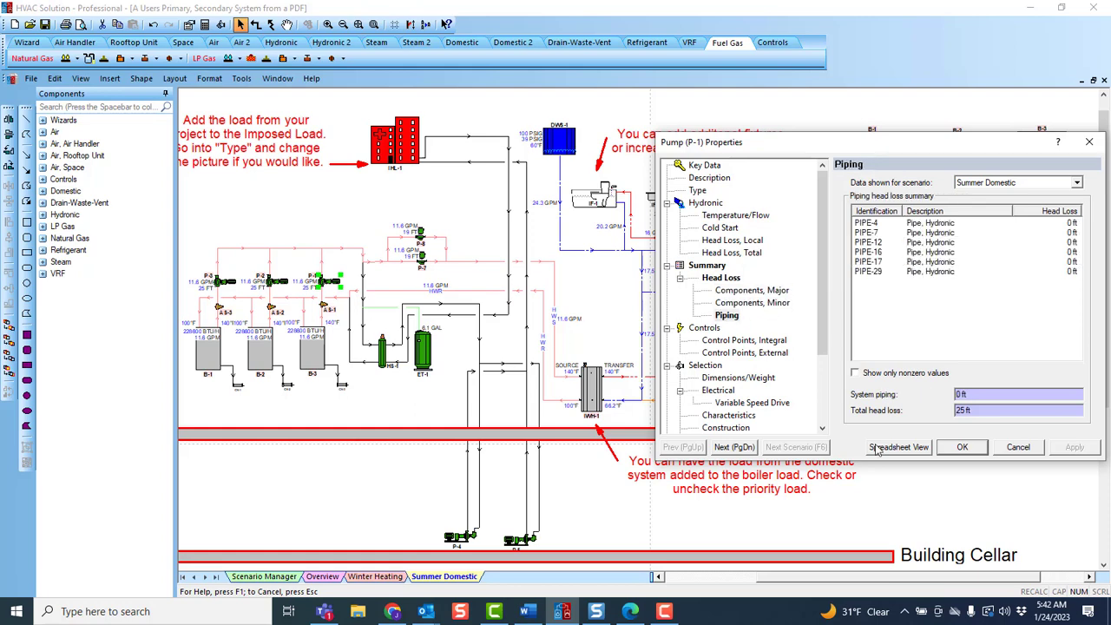
left_click(945, 446)
Highlight the equipment associated with boiler pump P-1 and with pump P-8 in the Summer Domestic scenario
scroll(260, 304, "up", 1)
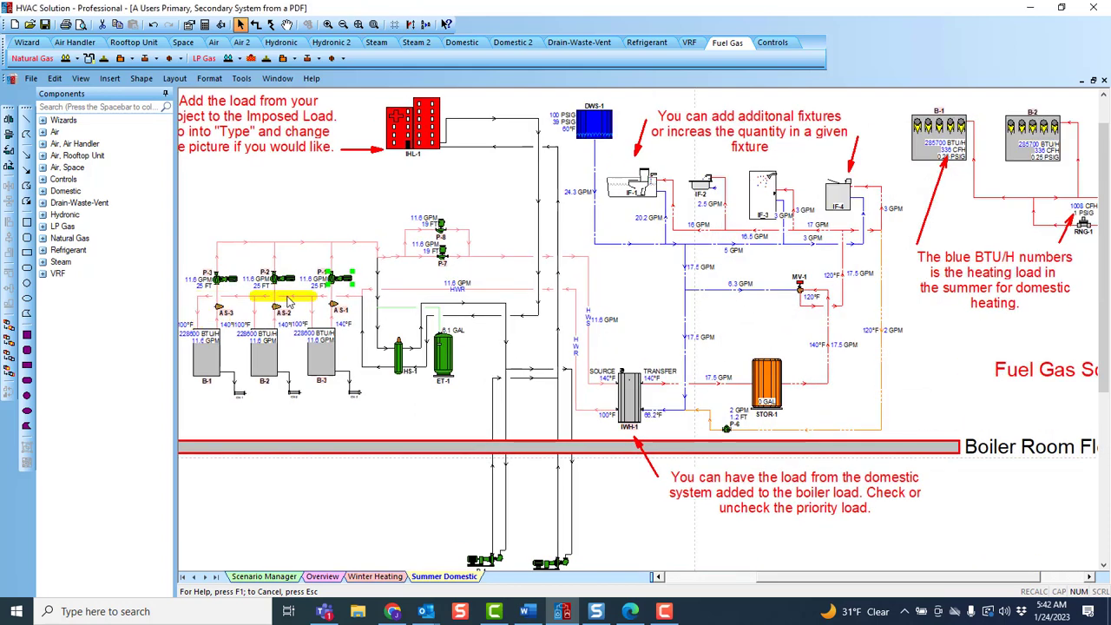
scroll(347, 290, "down", 2)
scroll(361, 291, "up", 1)
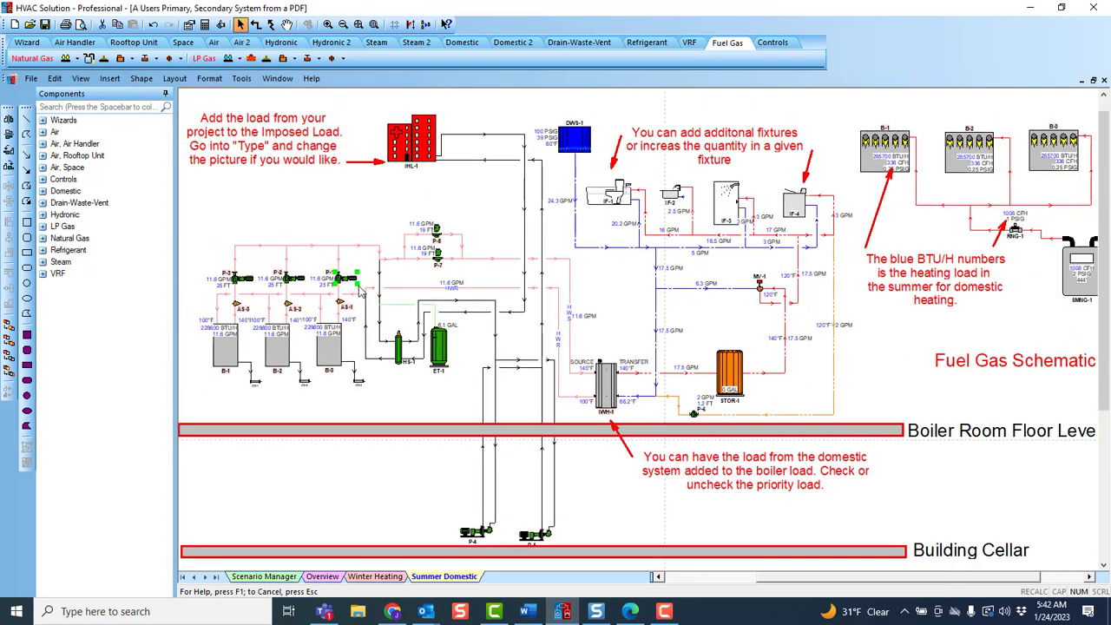
right_click(352, 286)
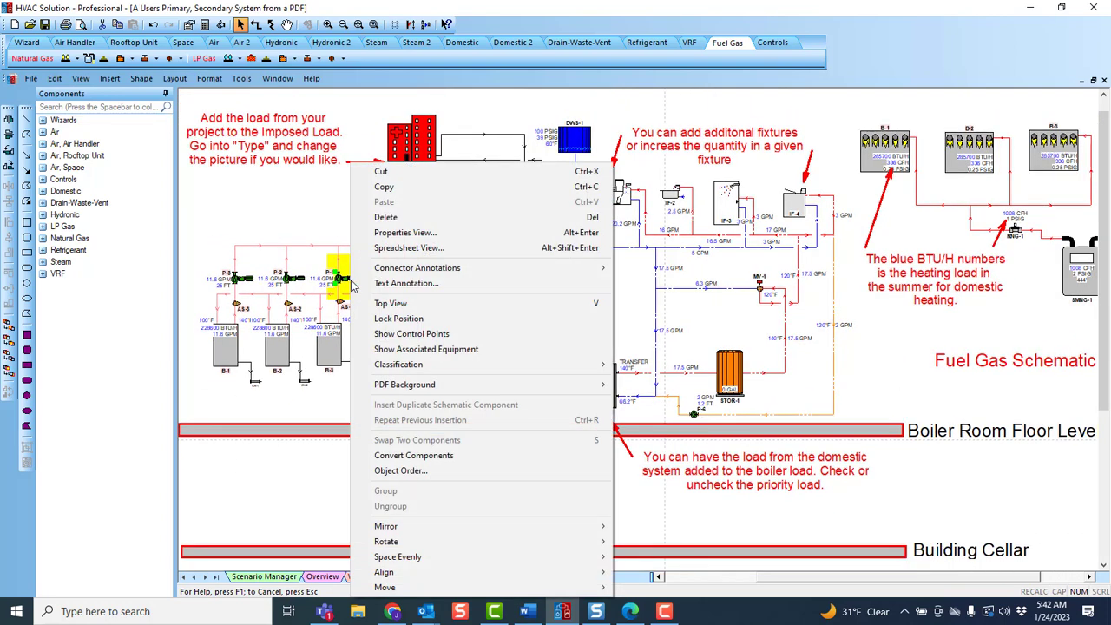
left_click(424, 349)
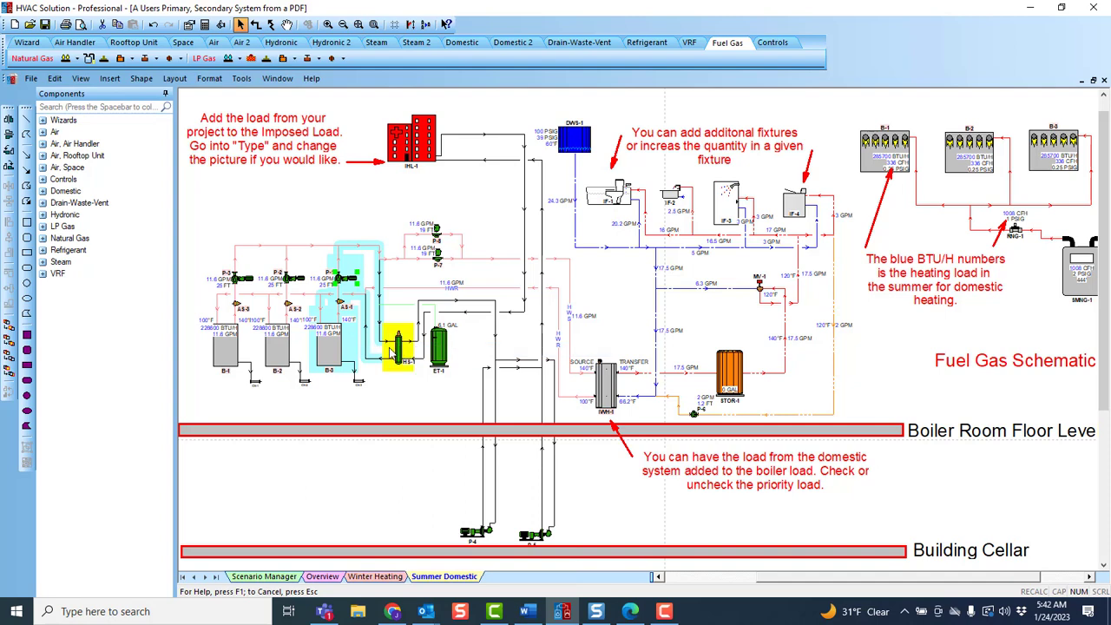
right_click(437, 234)
left_click(504, 349)
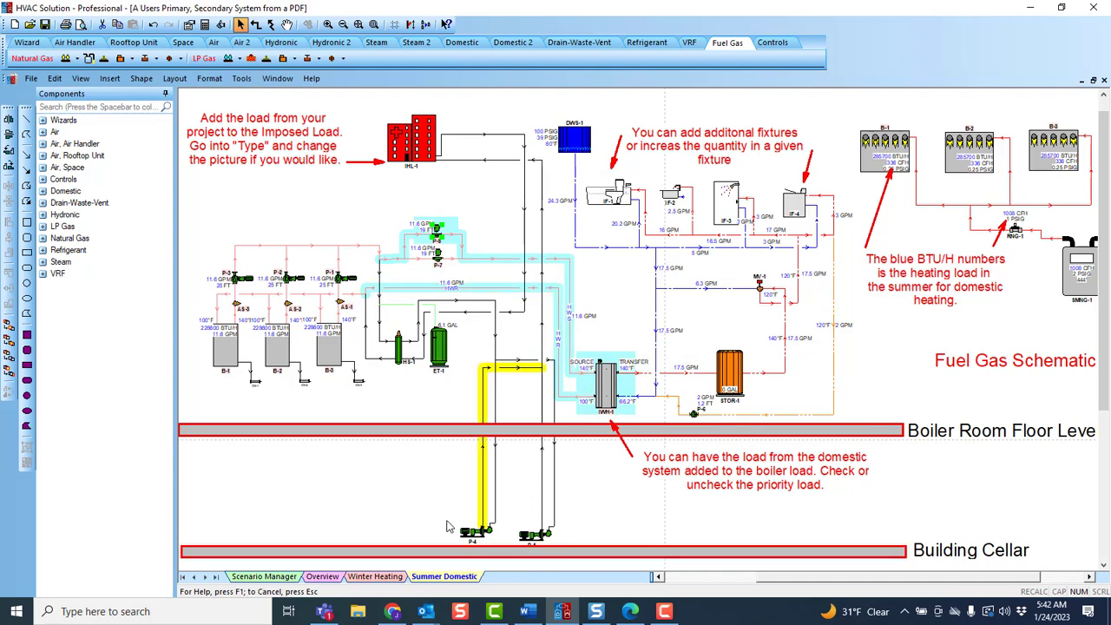
Display the Overview schematic and highlight the equipment associated with cellar pump P-4
left_click(328, 577)
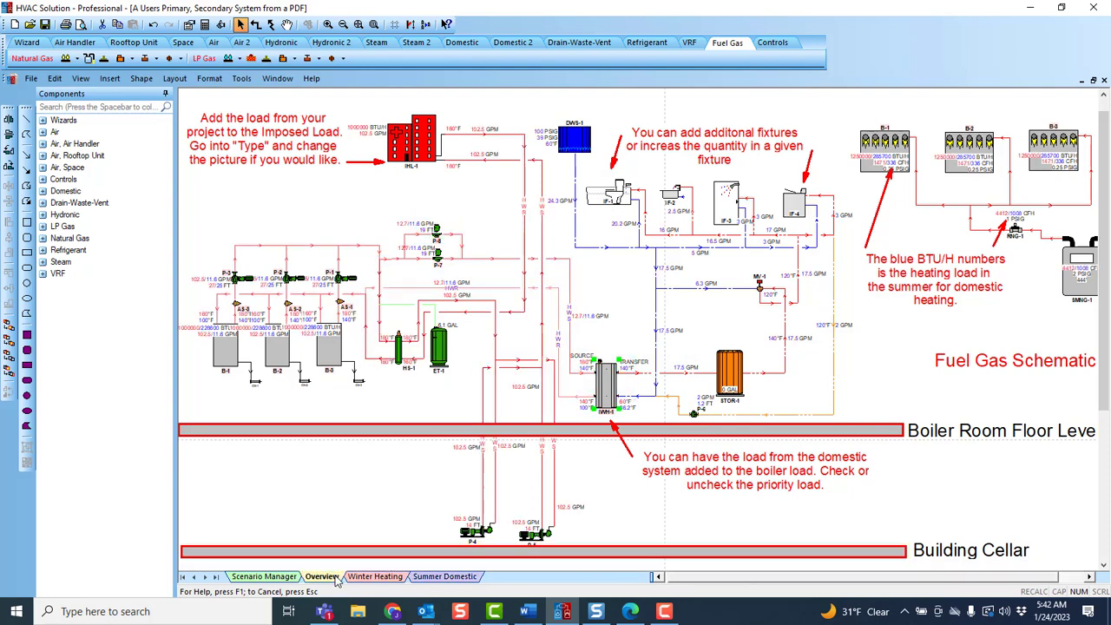
right_click(470, 535)
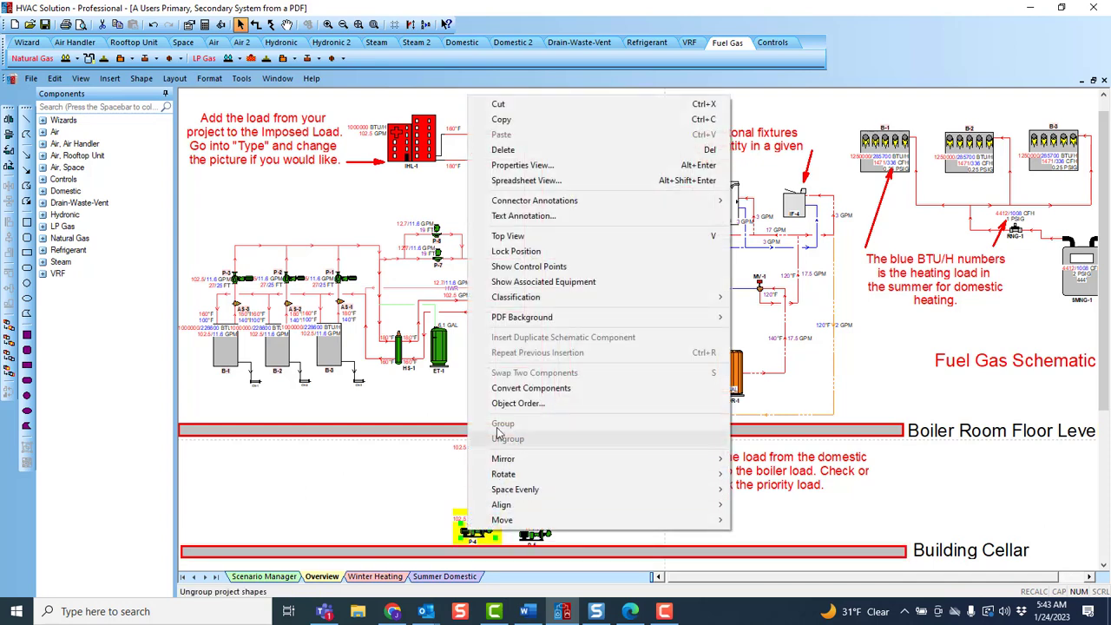
left_click(535, 283)
left_click(631, 295)
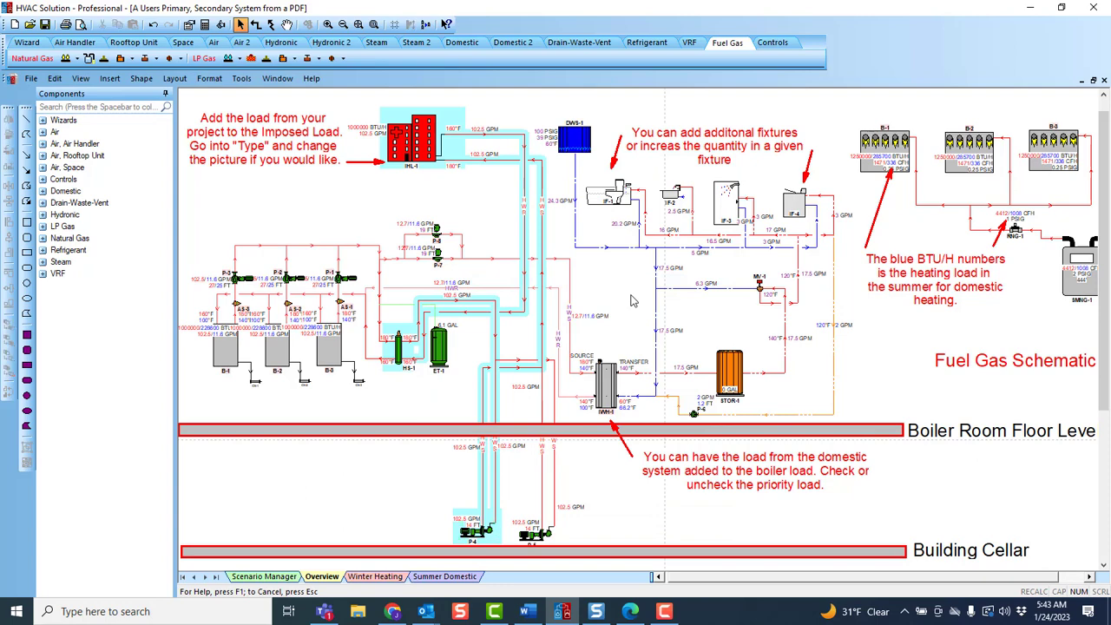
Add diameter annotations to the boiler and domestic water piping in the Overview schematic
left_click_drag(209, 196, 833, 399)
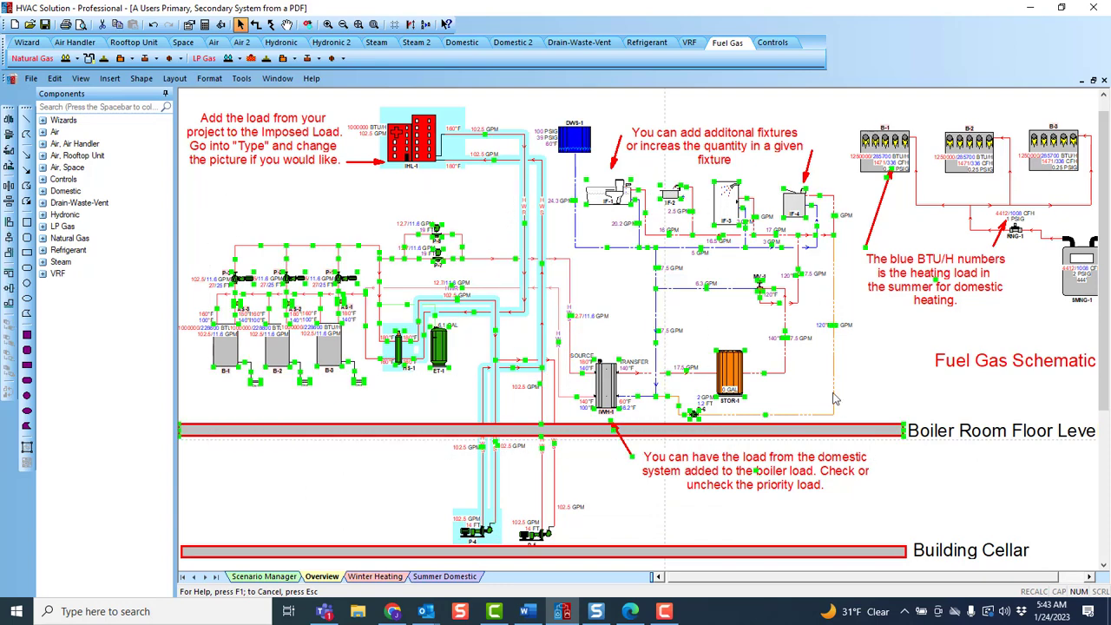
right_click(728, 331)
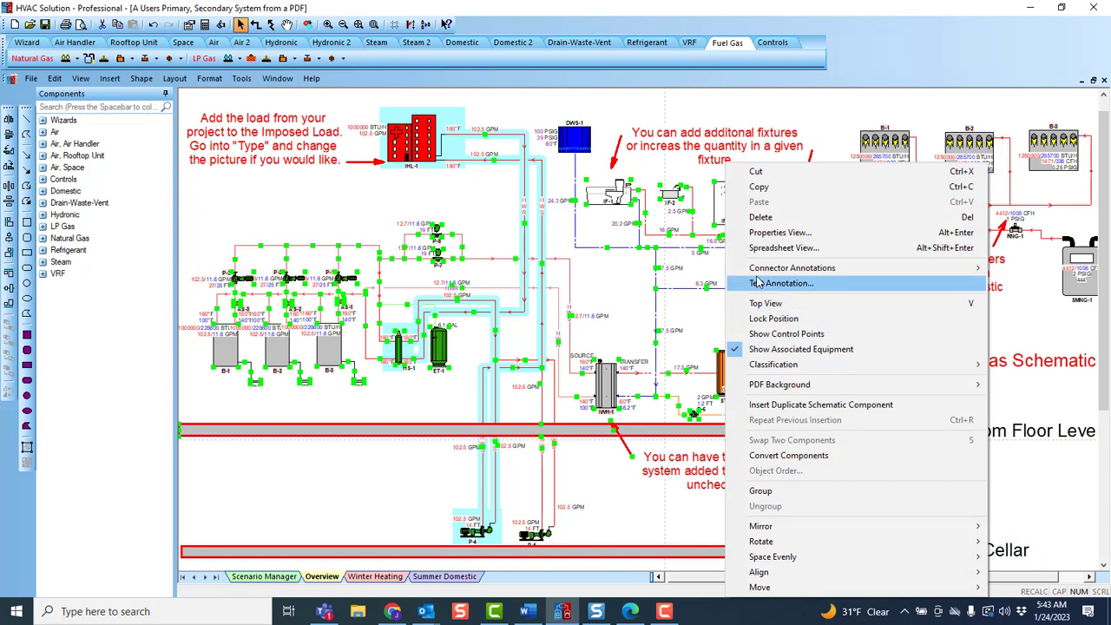
mouse_move(756, 278)
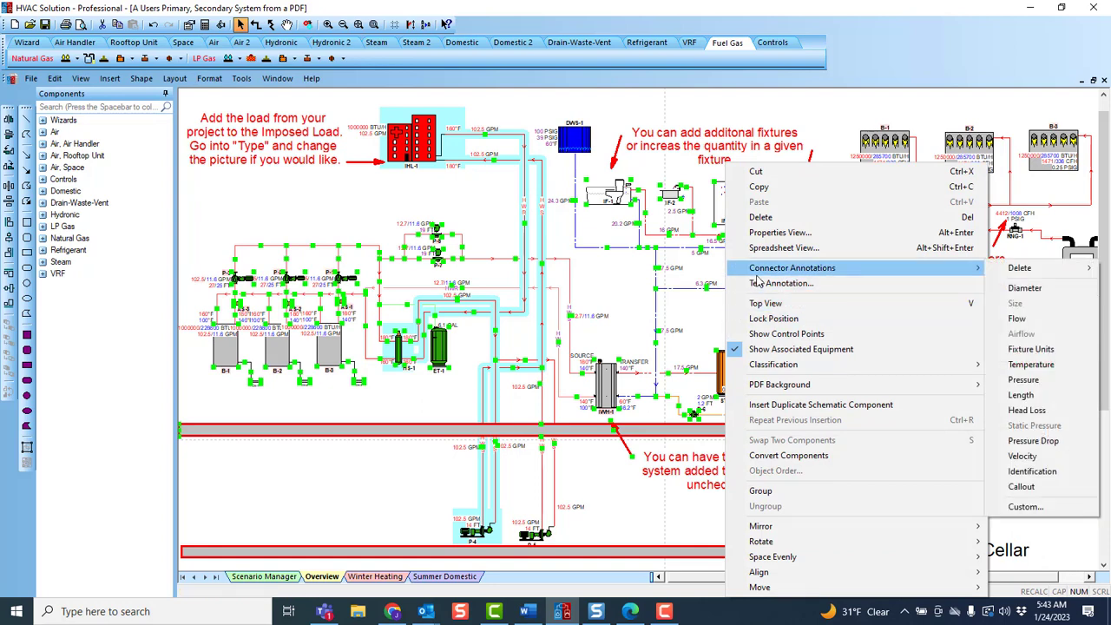
left_click(1045, 289)
scroll(838, 277, "up", 2)
scroll(840, 282, "down", 1)
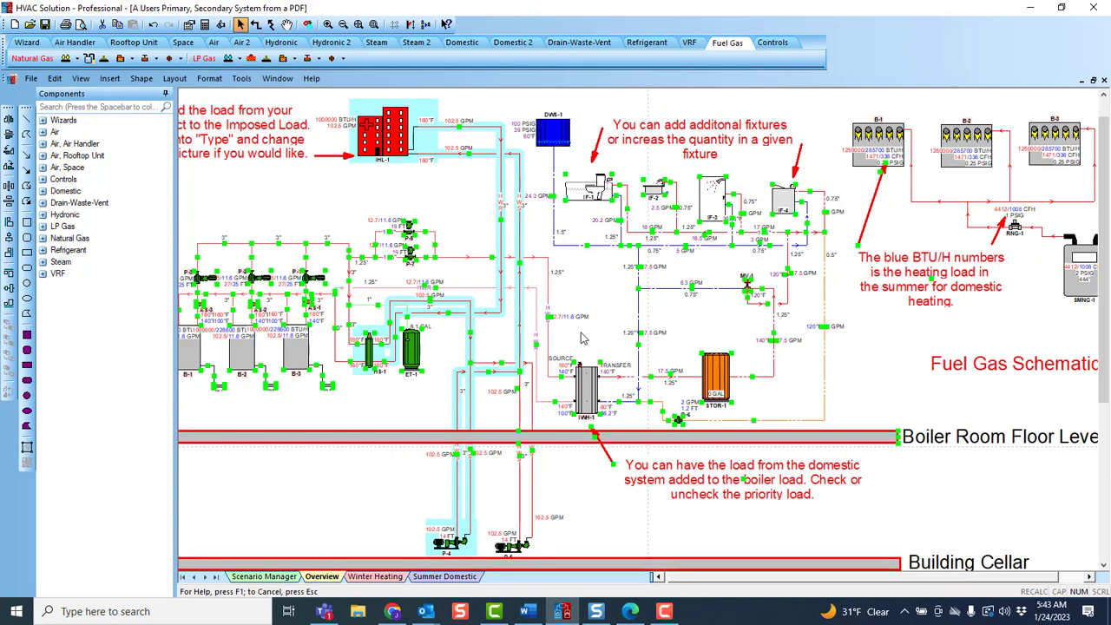
left_click(840, 374)
Review the flow and pressure drop key data of domestic recirculation pump P-6
scroll(739, 430, "up", 1)
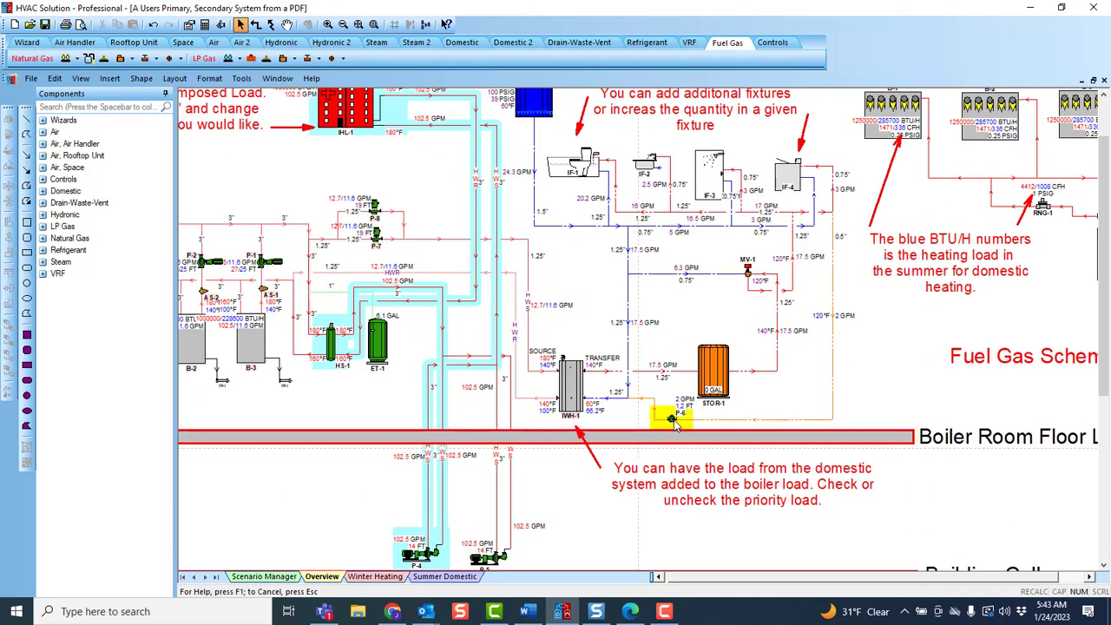
double_click(672, 420)
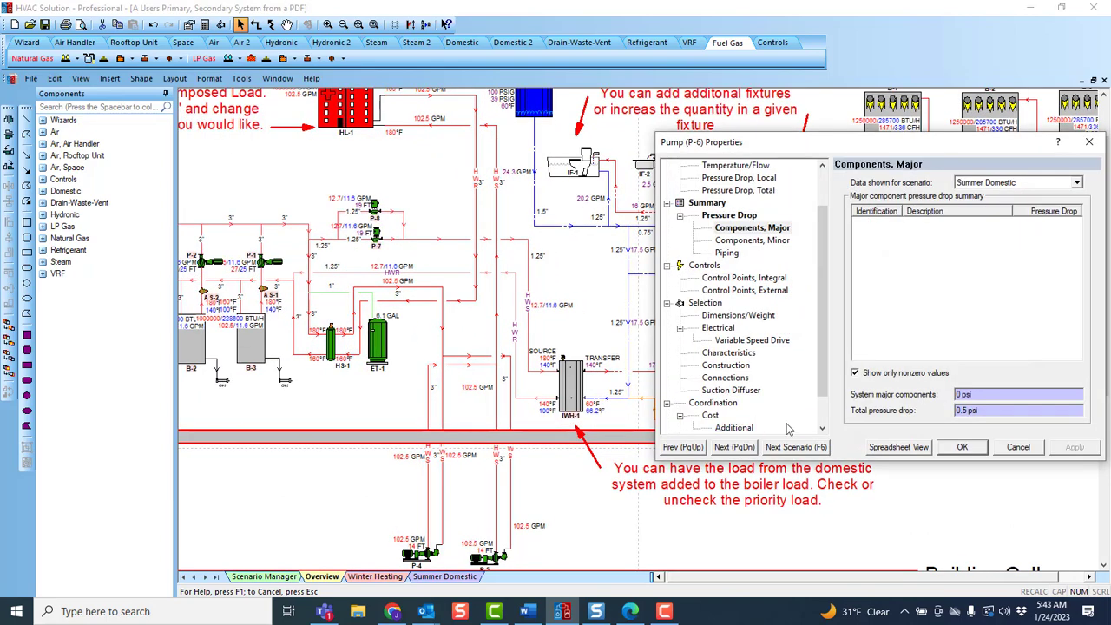
scroll(721, 278, "up", 2)
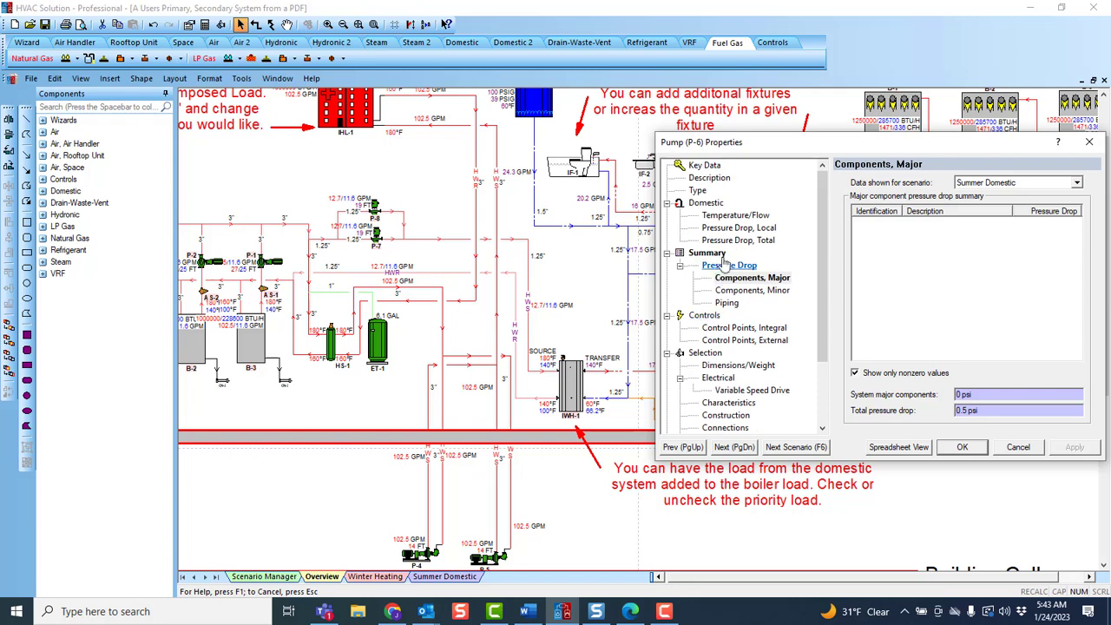
left_click(716, 170)
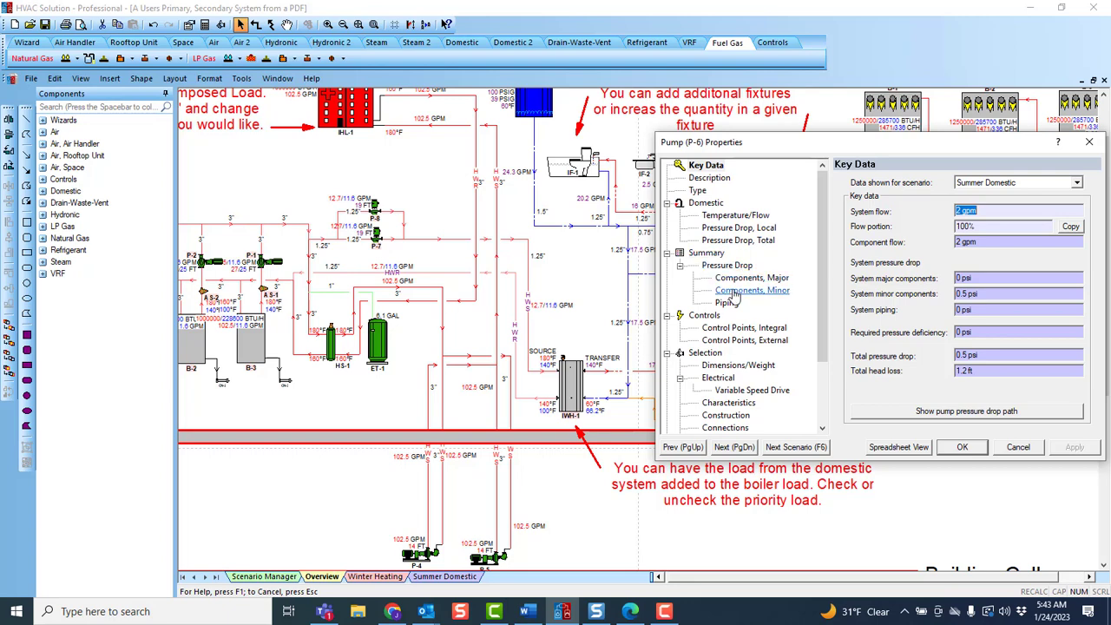
left_click(961, 447)
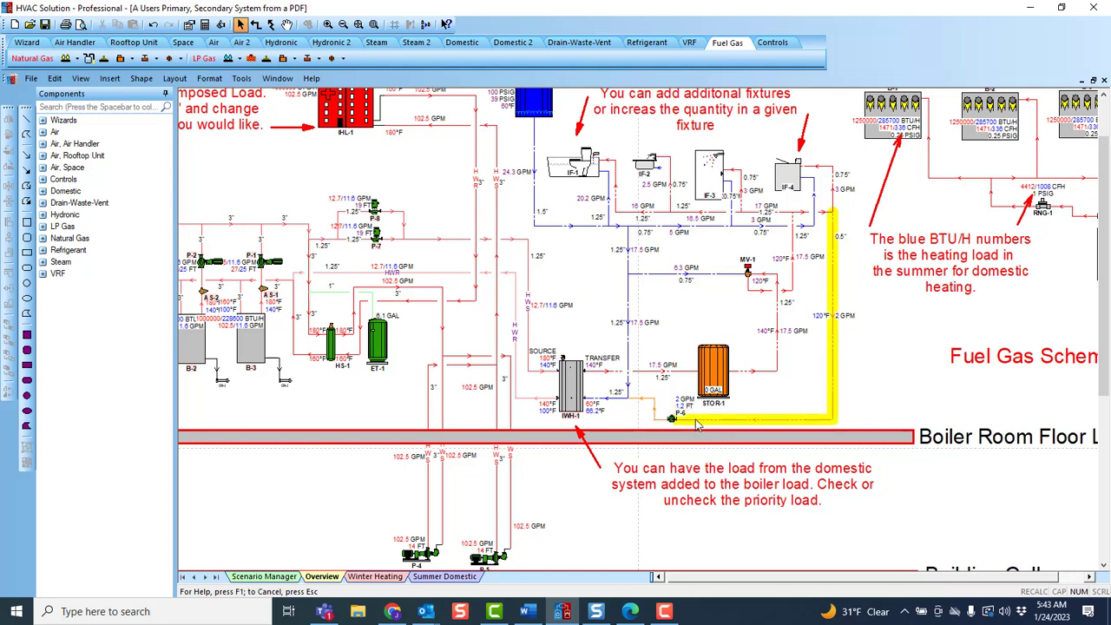
Draw a thin bar and a larger block as filled rectangles between the Boiler Room Floor Level and Building Cellar lines, beside pump P-4
scroll(686, 408, "down", 3)
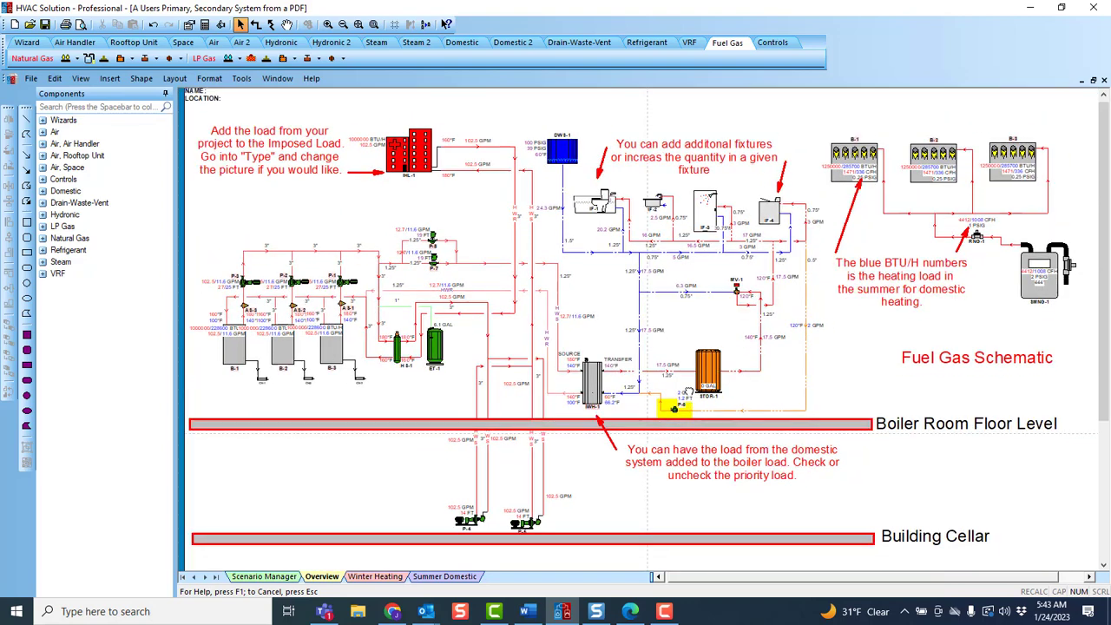
left_click_drag(689, 391, 683, 380)
scroll(685, 387, "down", 1)
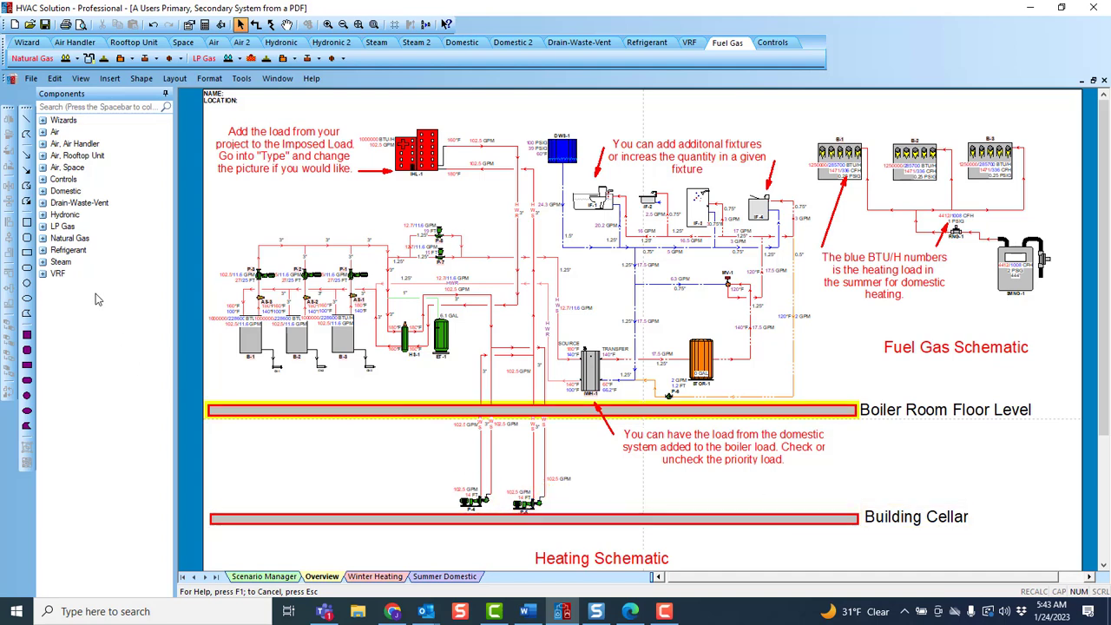
left_click(26, 365)
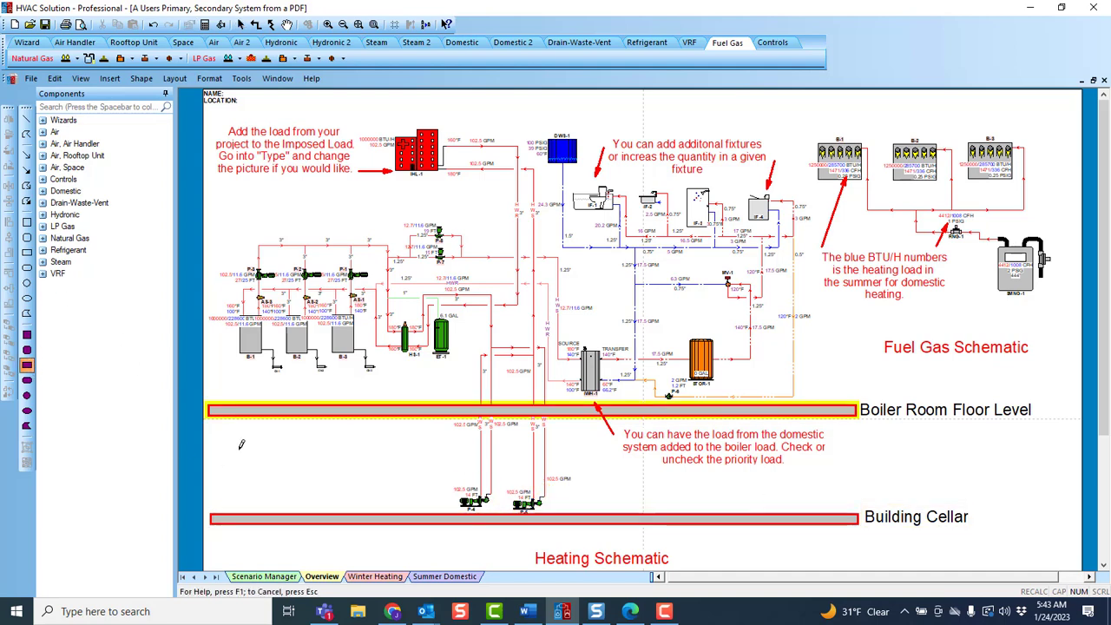
mouse_move(240, 449)
left_mouse_down()
mouse_move(333, 456)
mouse_move(352, 497)
mouse_move(340, 491)
left_mouse_up()
key("Escape")
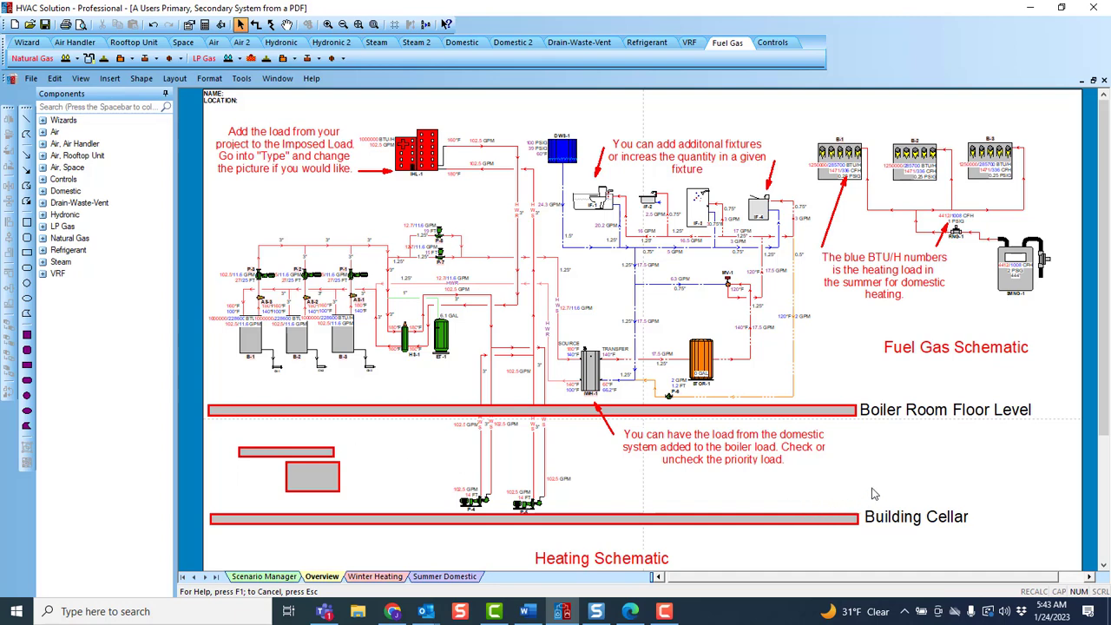
right_click(943, 397)
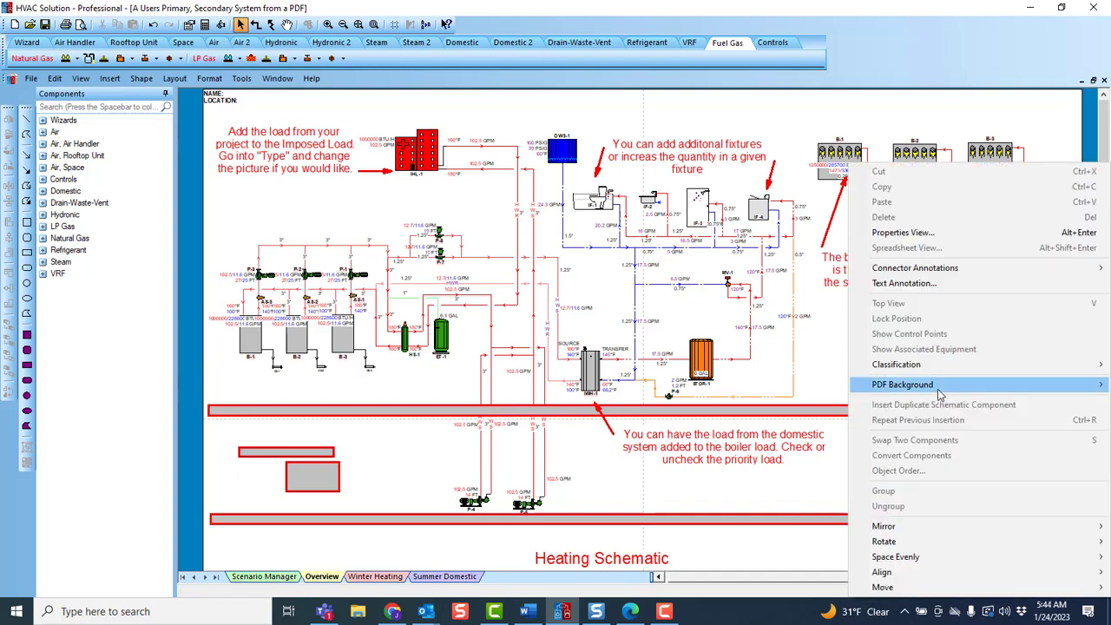
mouse_move(935, 361)
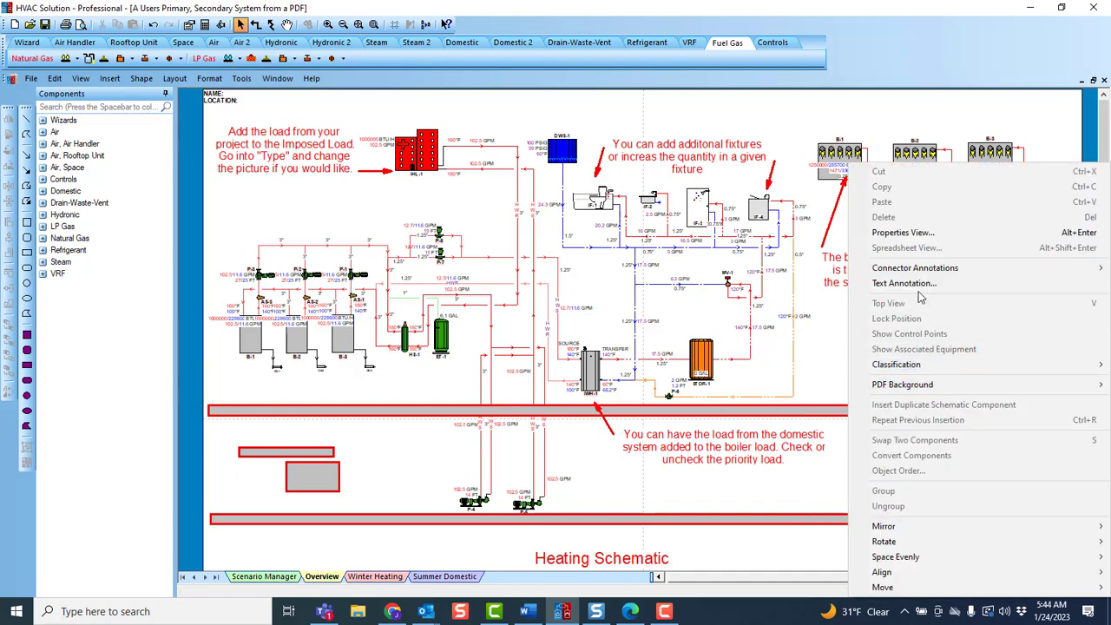
left_click(807, 486)
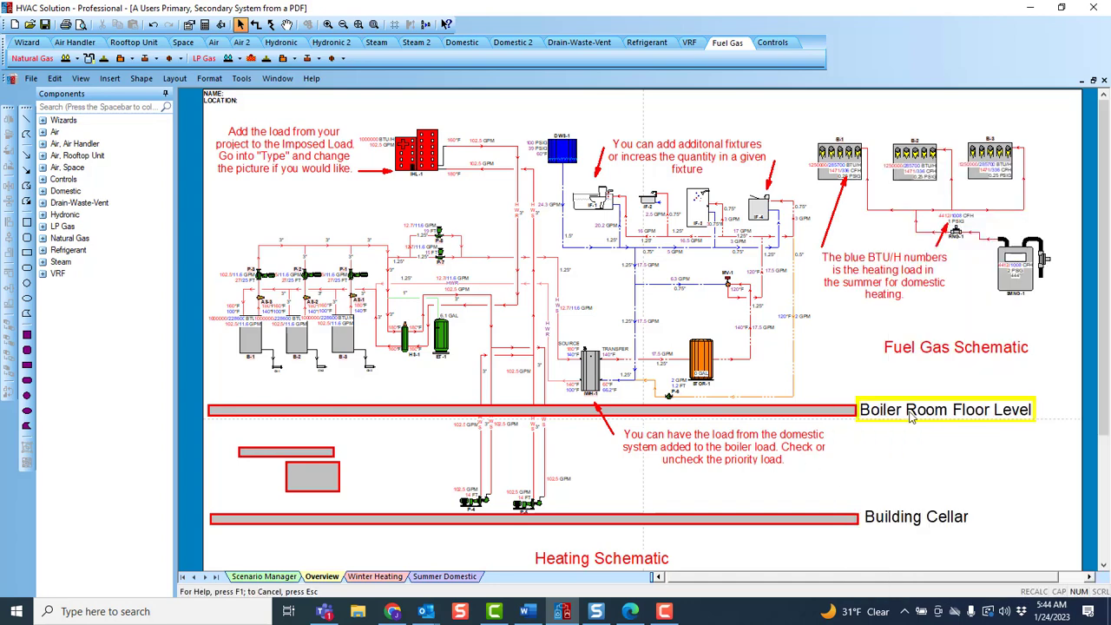